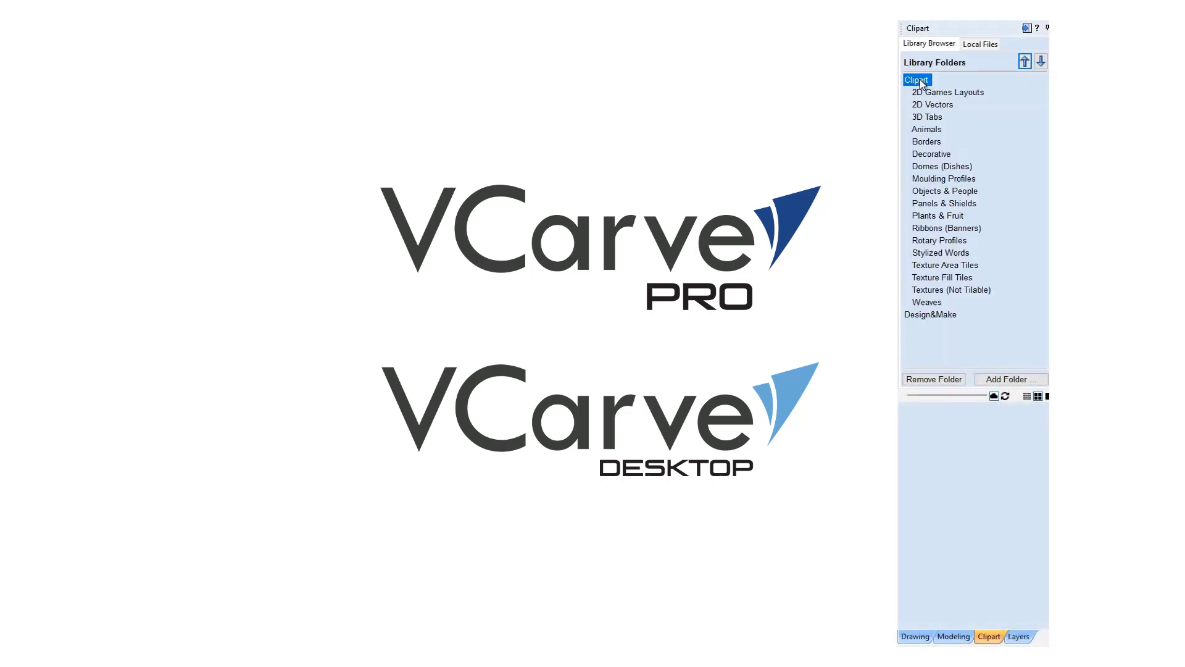
- Preview the 2D Vectors, Animals, Moulding Profiles and Plants & Fruit clipart folders
left_click(926, 106)
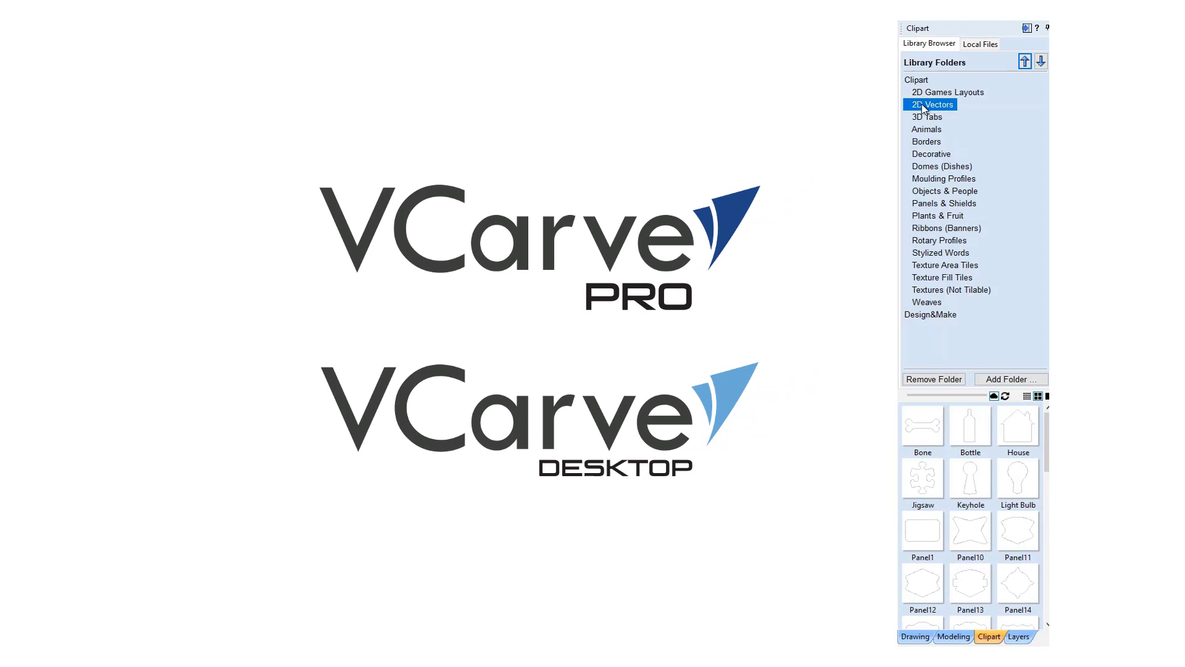
left_click(926, 129)
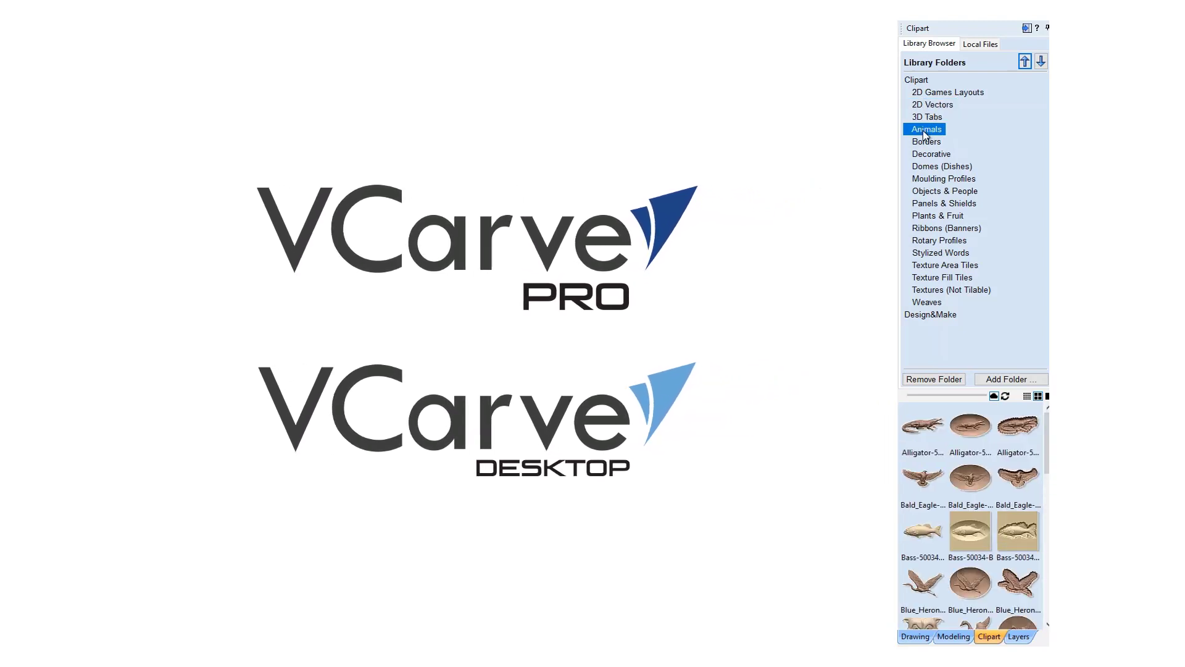
left_click(935, 179)
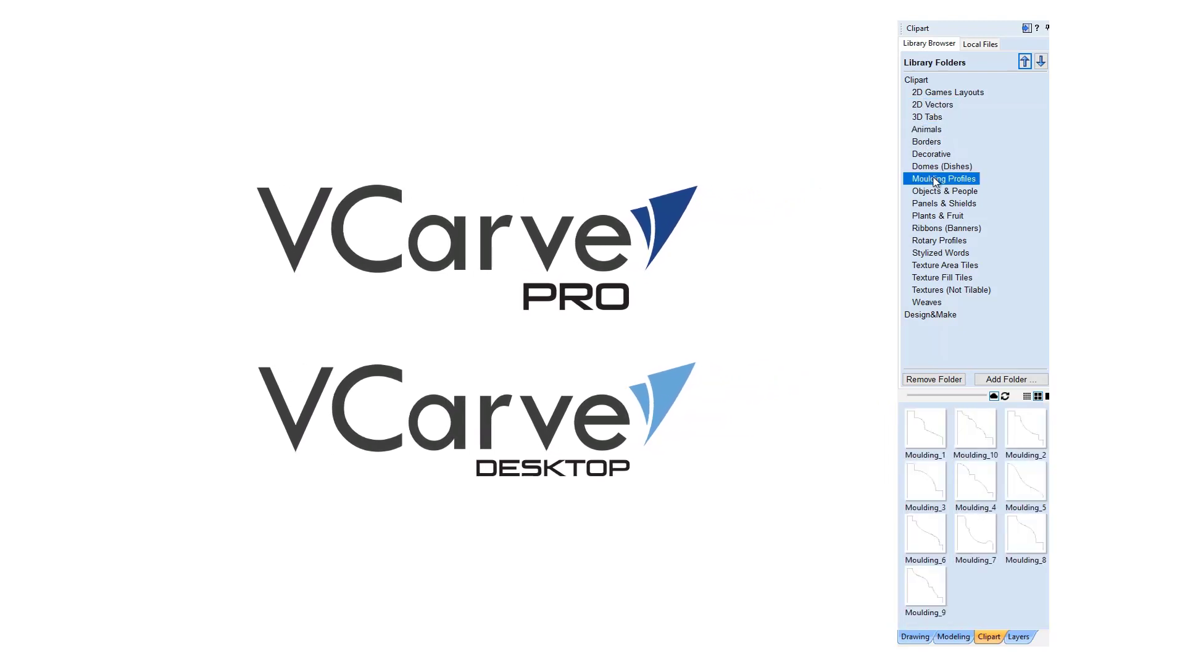
left_click(930, 217)
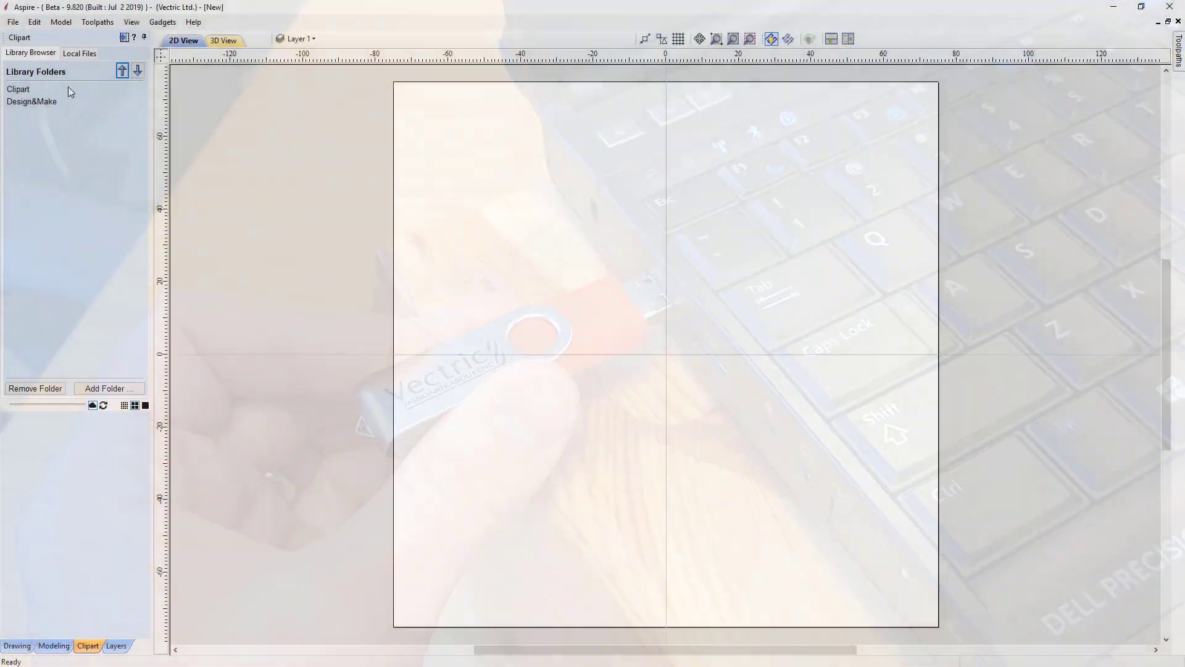
- Preview the 2D Vectors and Borders clipart folders in the Clipart library
left_click(33, 114)
left_click(28, 150)
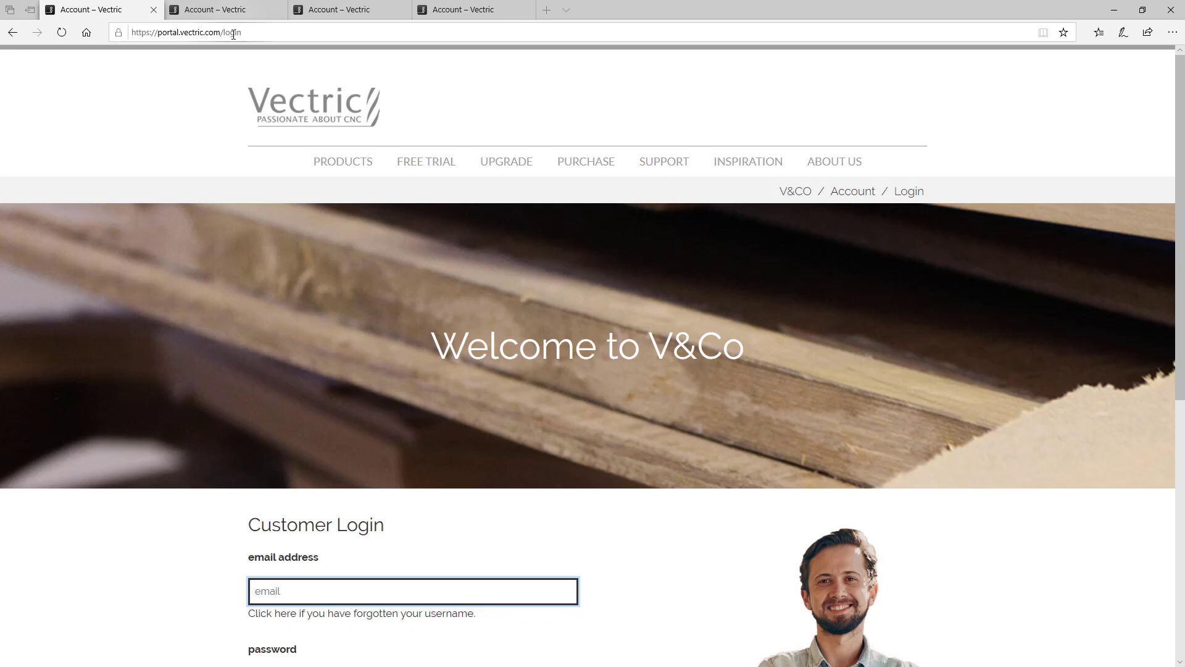
- Scroll down the V&Co portal account welcome page after signing in
scroll(330, 389, "down", 3)
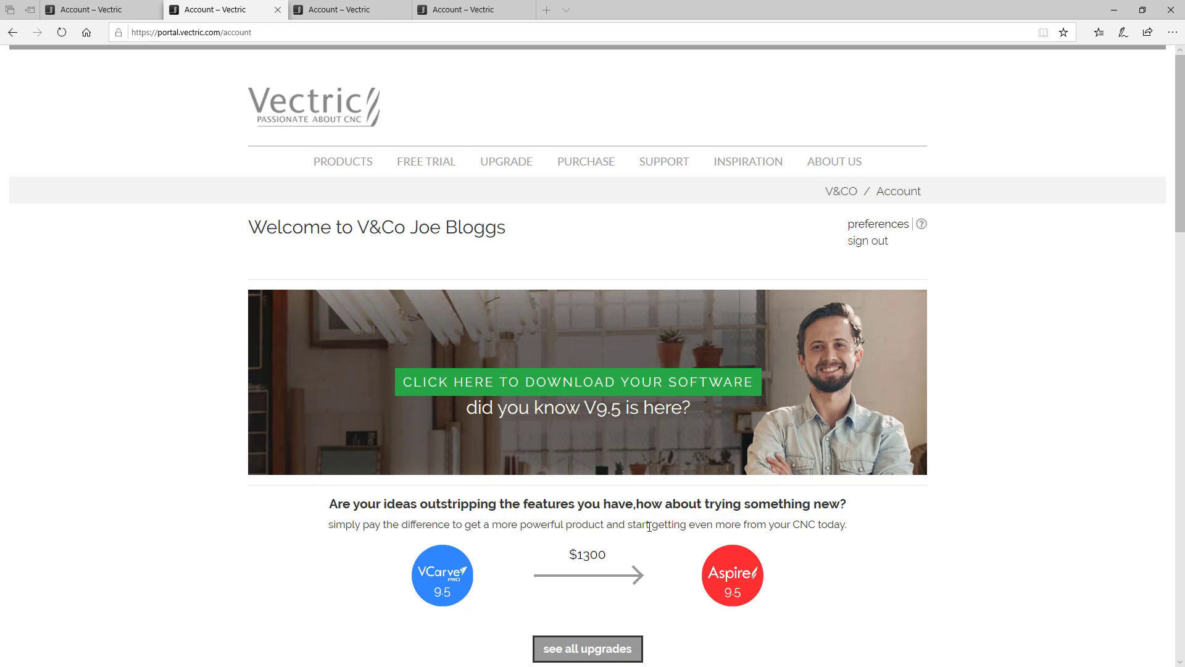
- Scroll down to the 'Your latest software, clipart and licences' downloads section
scroll(764, 521, "down", 1)
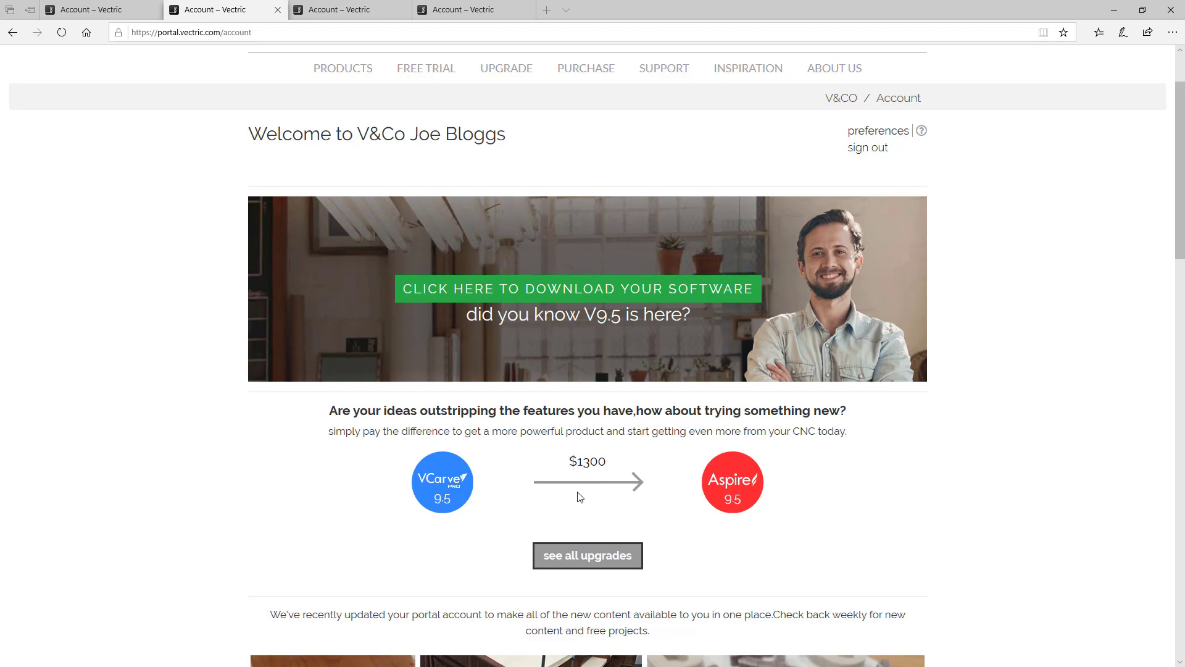
scroll(581, 497, "down", 3)
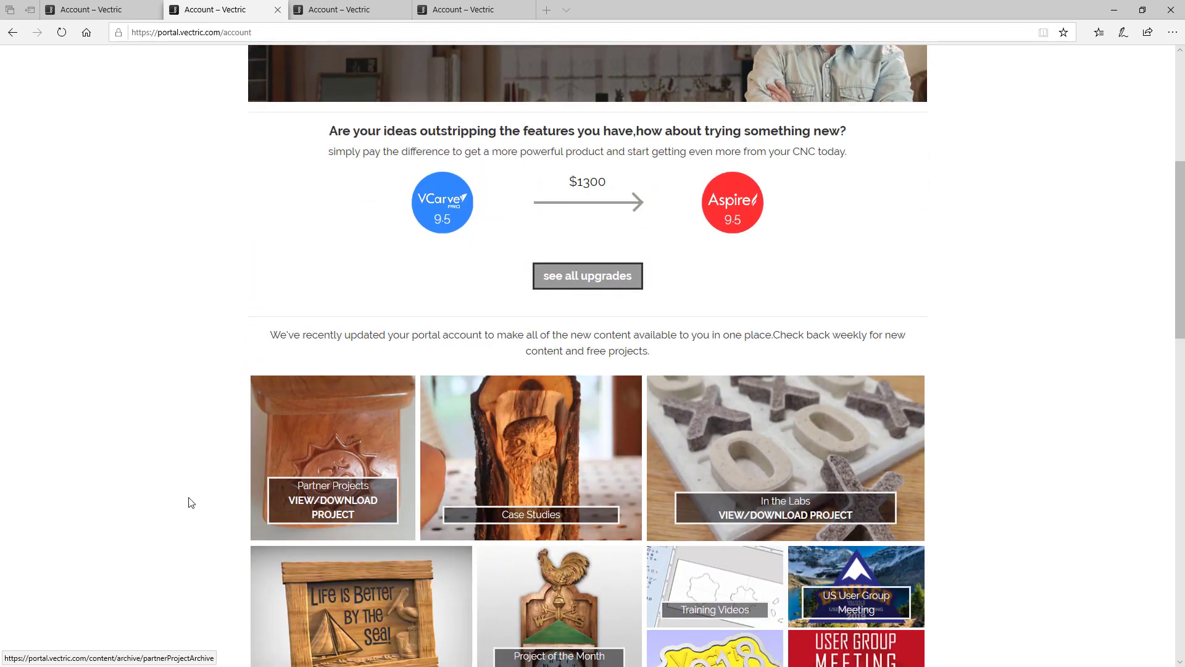
scroll(168, 565, "down", 2)
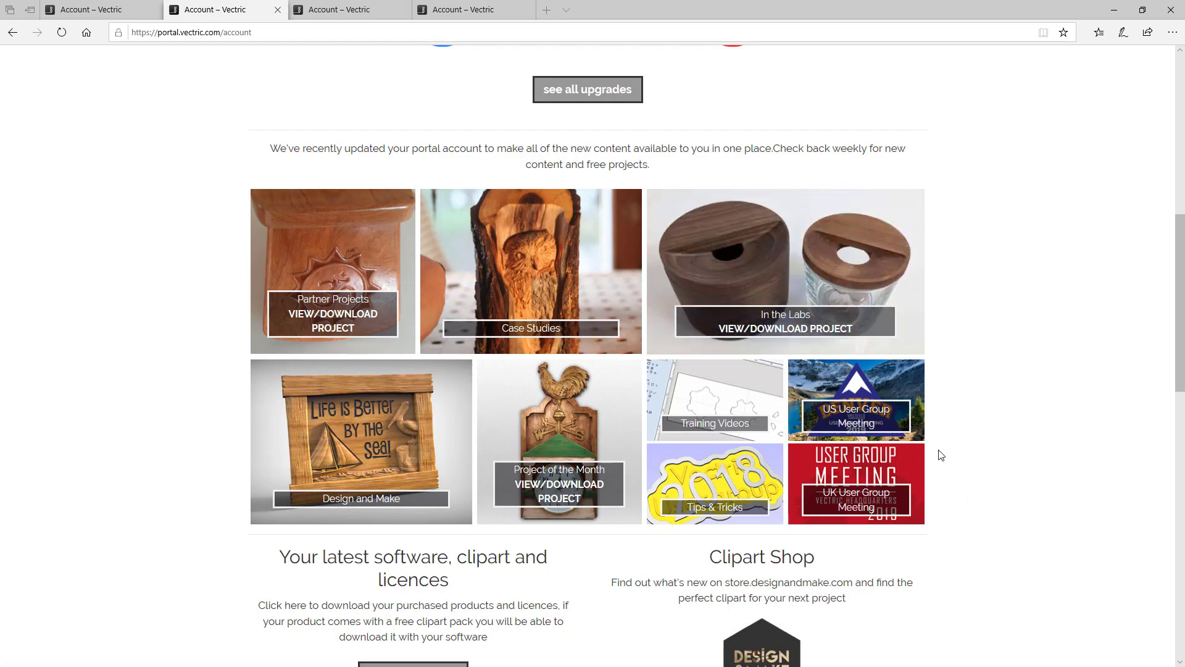
scroll(542, 595, "down", 3)
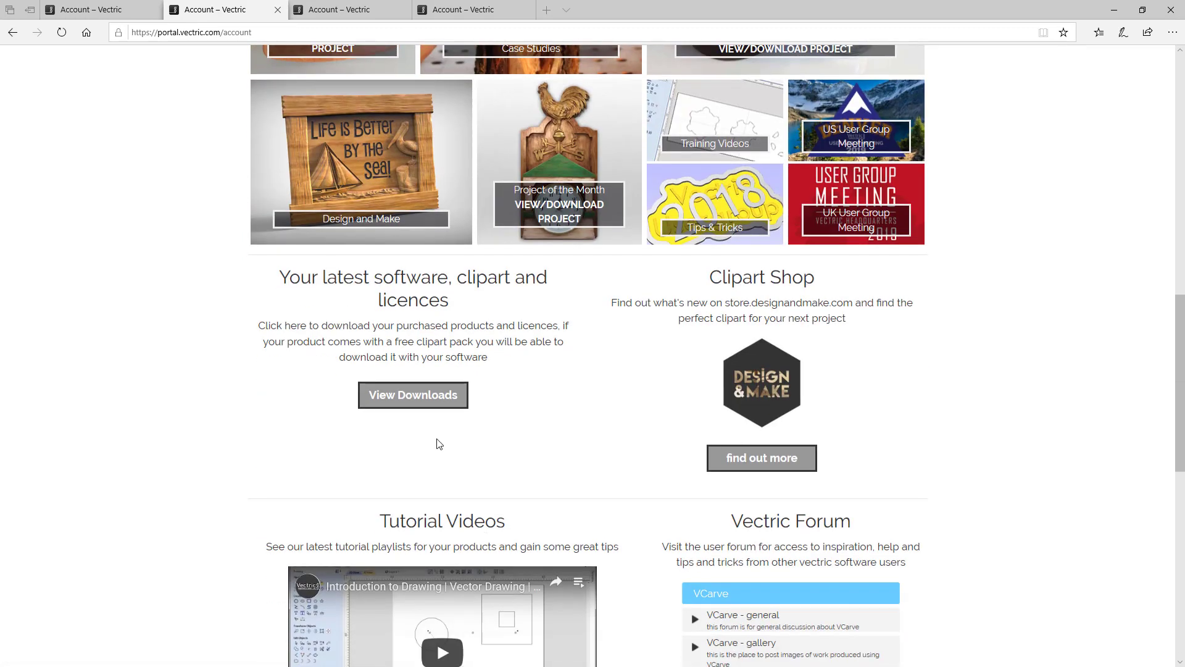
- Open View Downloads, then reveal and dismiss the VCarve Pro upgrade notice
left_click(418, 400)
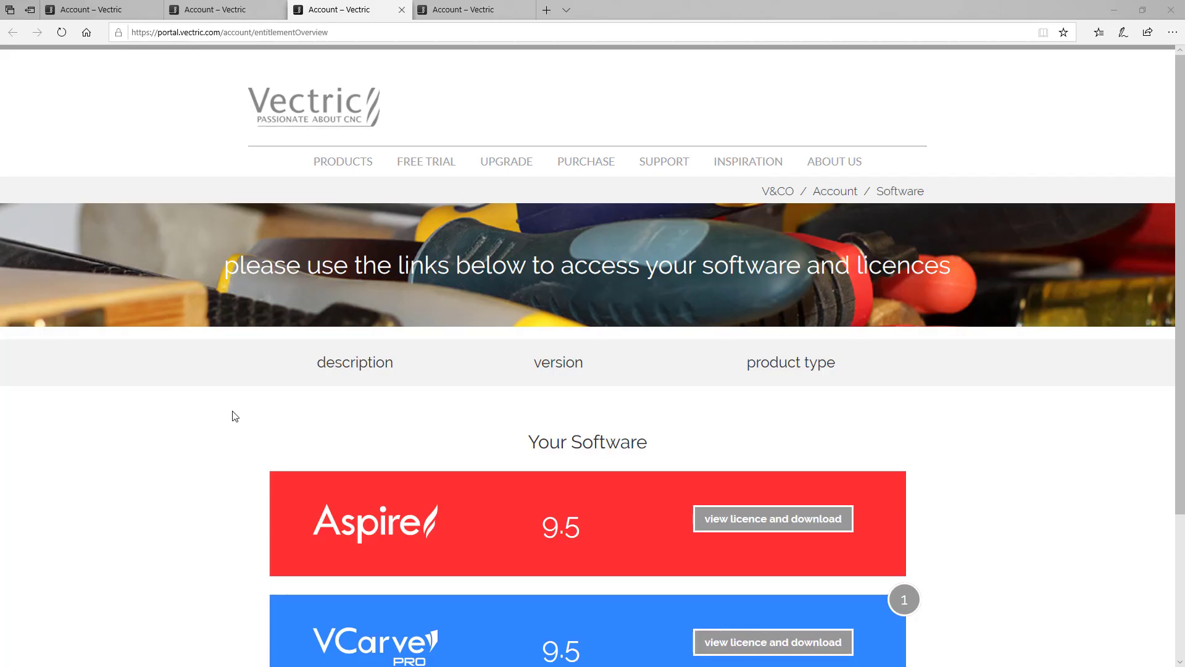
scroll(235, 416, "down", 2)
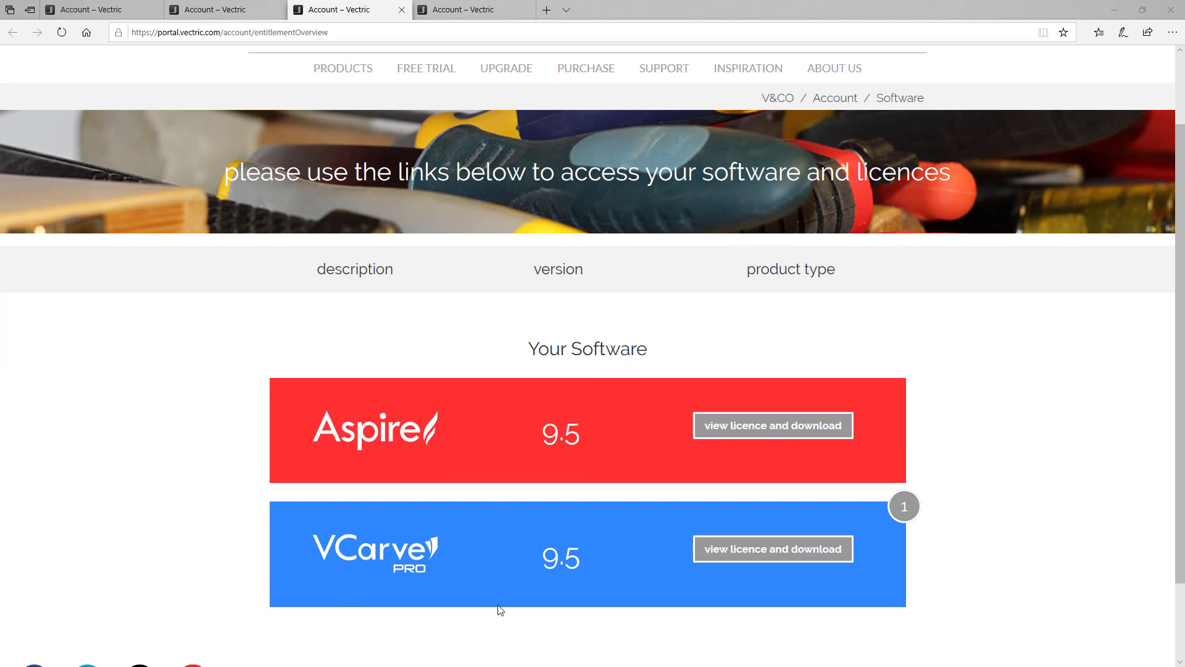
left_click(903, 507)
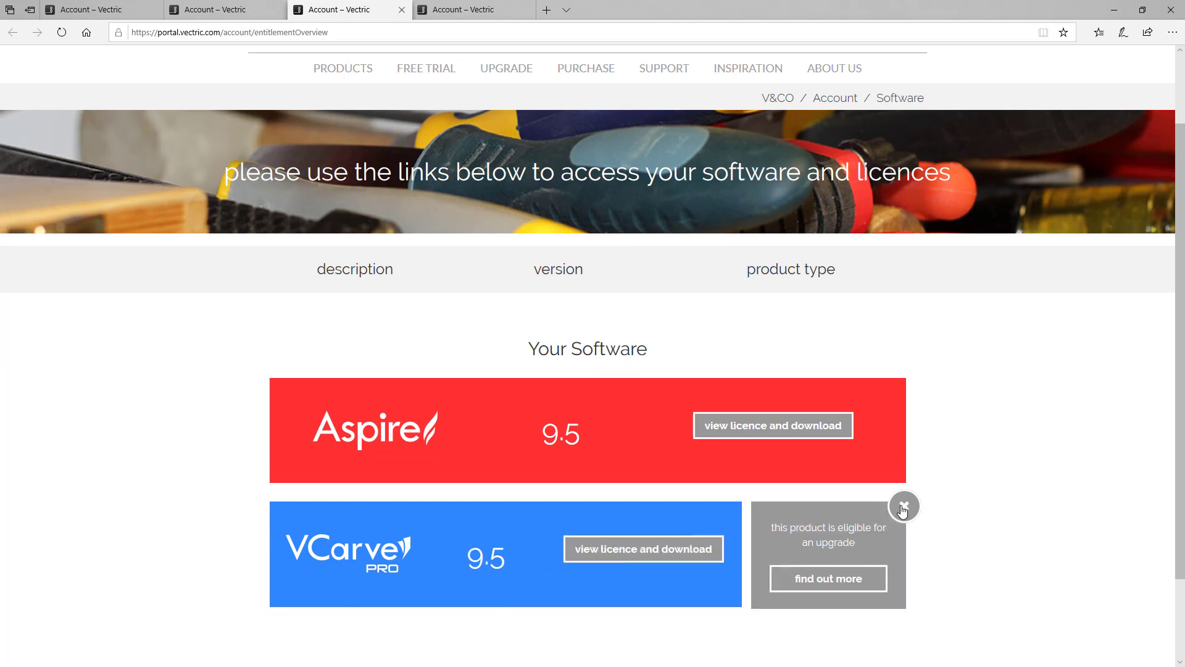
left_click(904, 507)
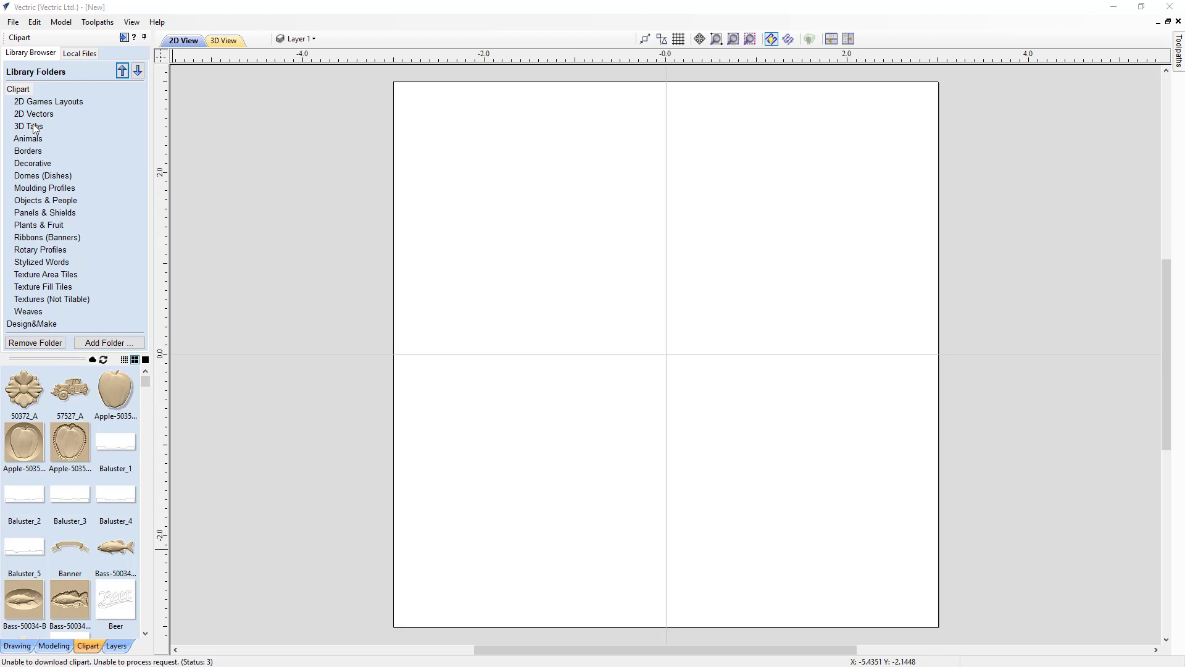
- Browse the 3D Tabs and Decorative folders, ending on 3D Tabs' three Circular clips
left_click(33, 126)
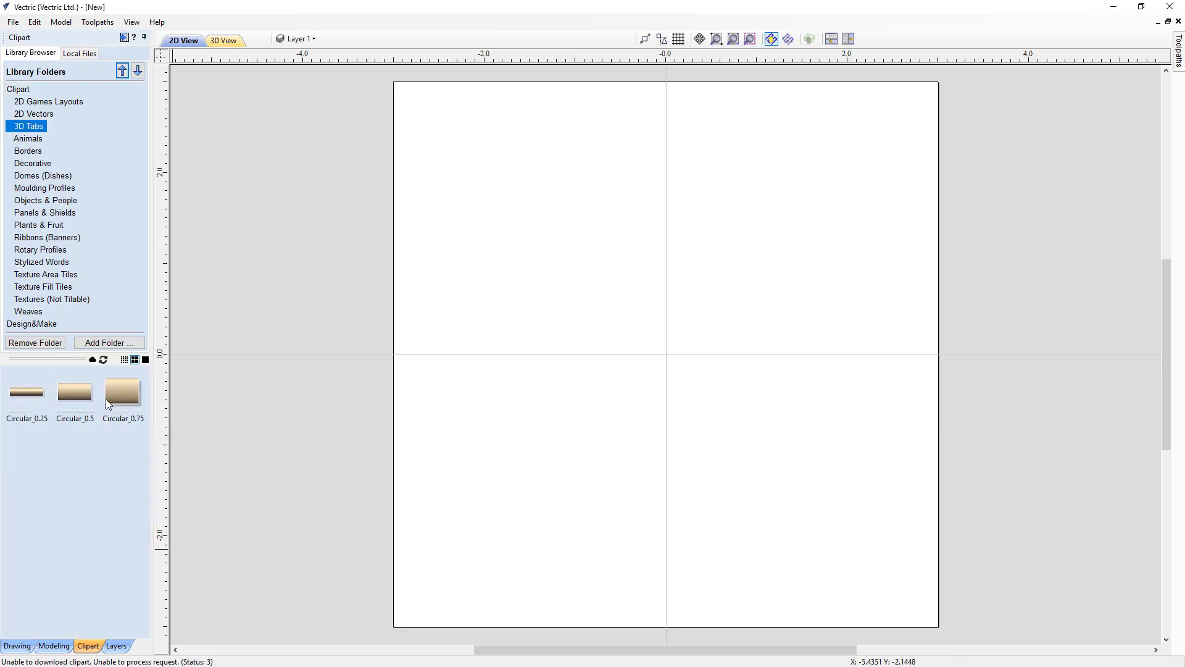
left_click(39, 162)
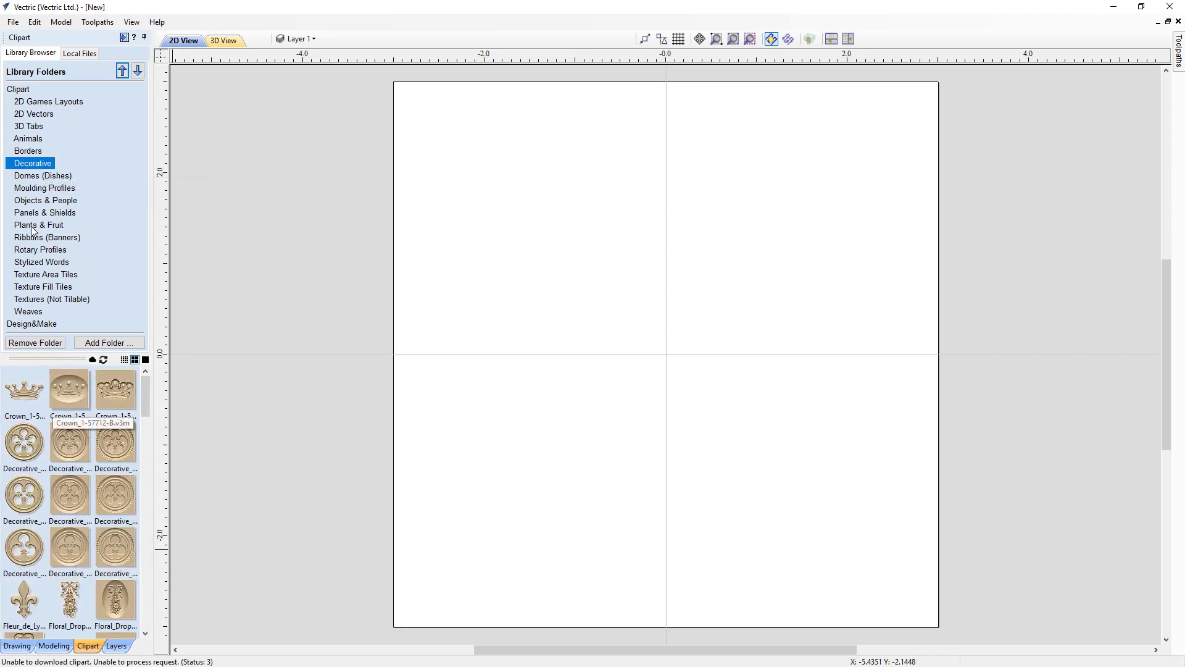
left_click(27, 127)
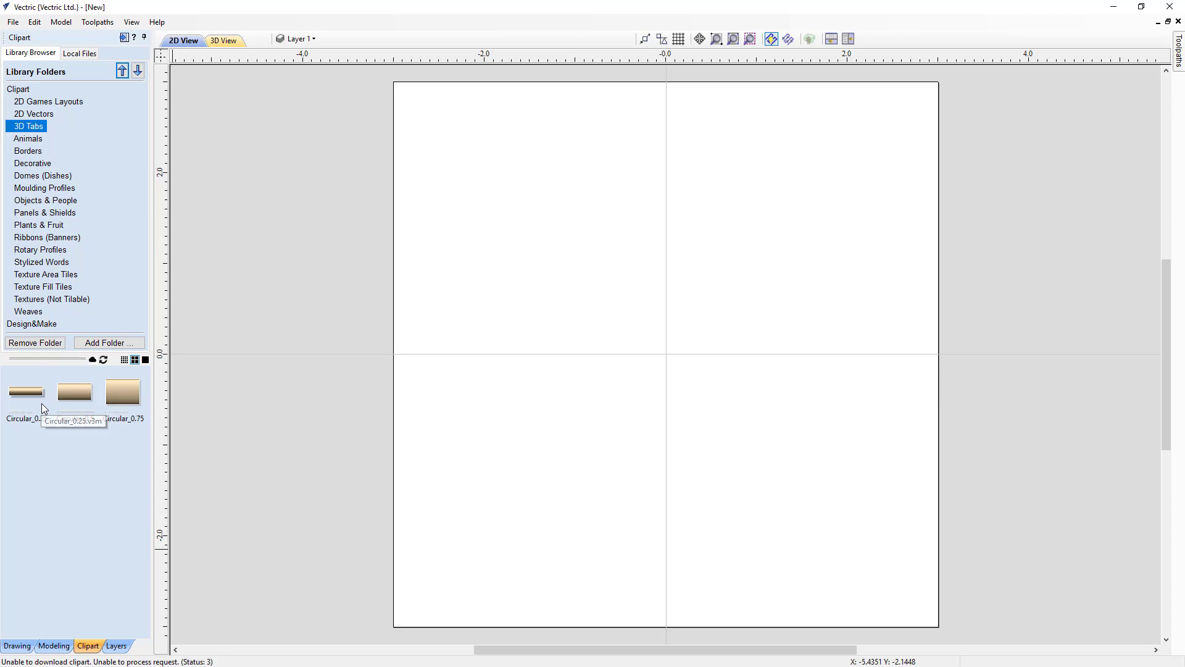
- Turn on cloud clipart previews to list the Pyramid, Rectangular and Truncated tabs
left_click(93, 360)
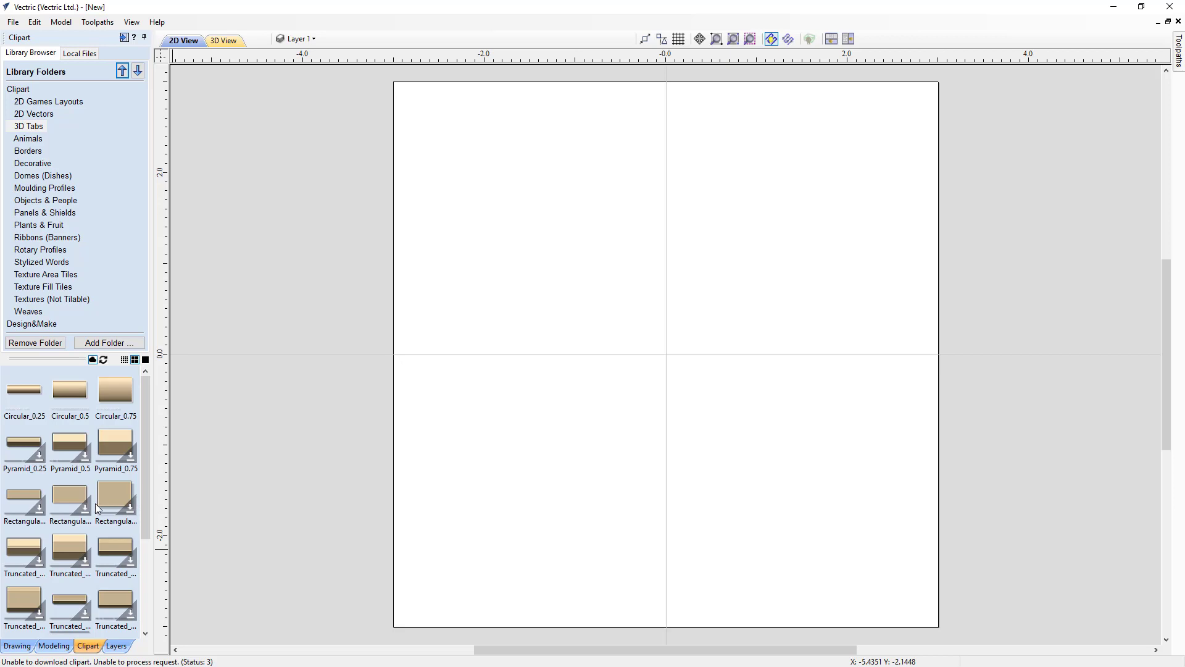
- Download the Pyramid_0.25 tab clip from its right-click menu
right_click(26, 451)
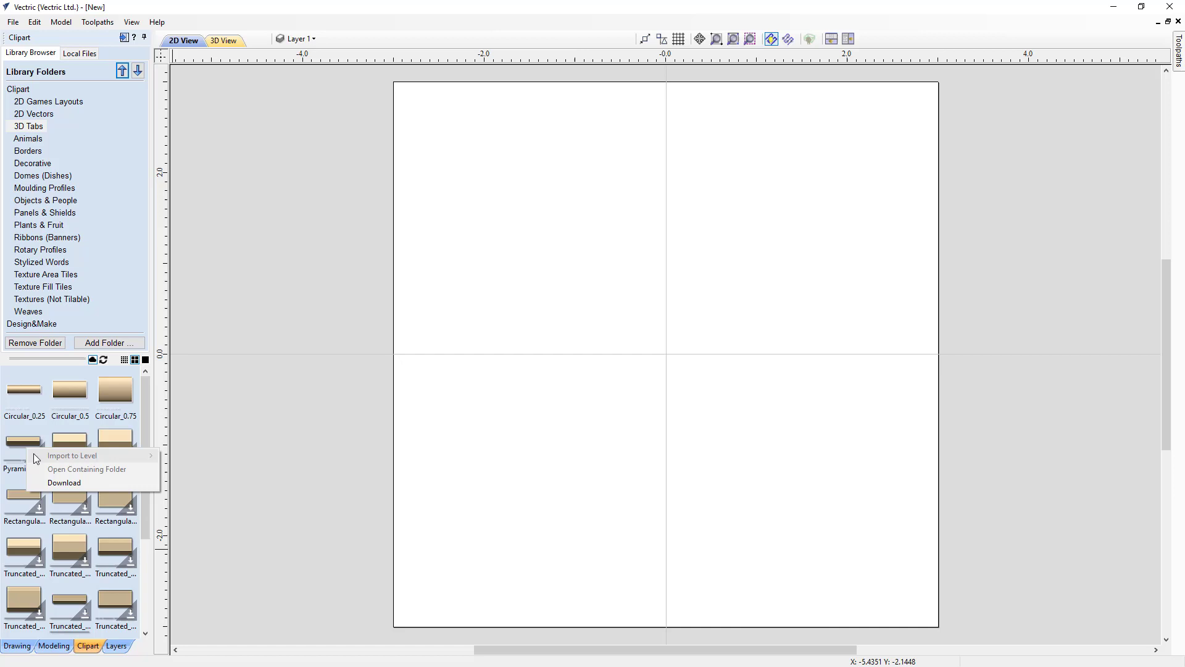
left_click(53, 483)
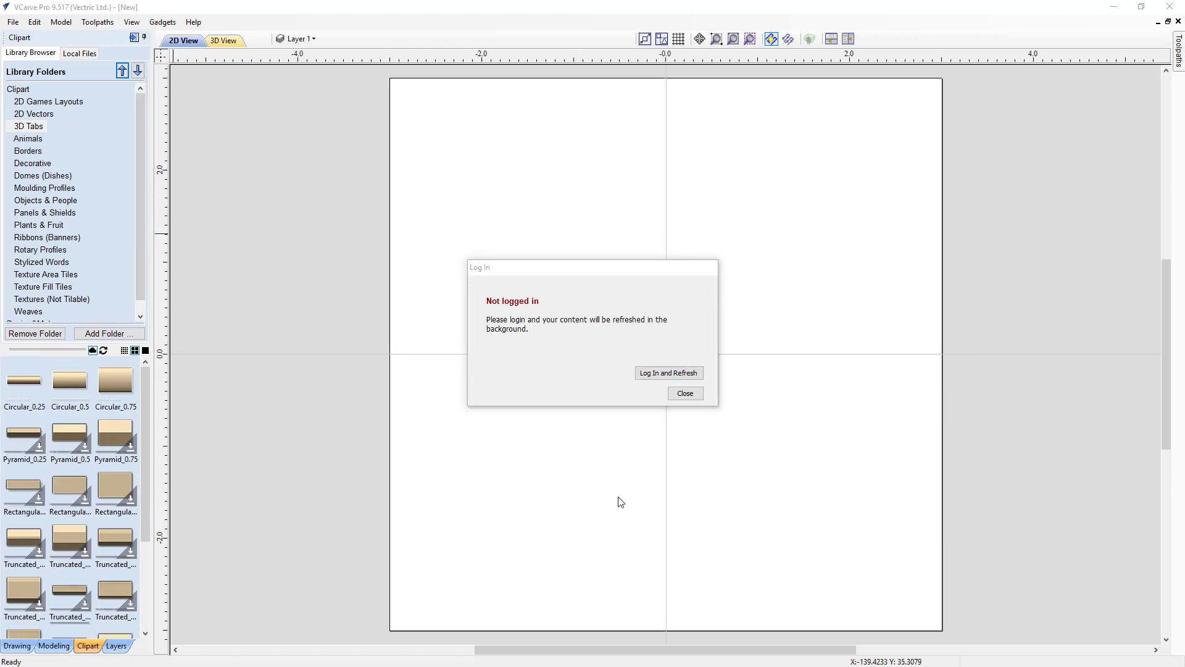
- Log in, allow the software access to licences and clipart, and close the browser
left_click(657, 374)
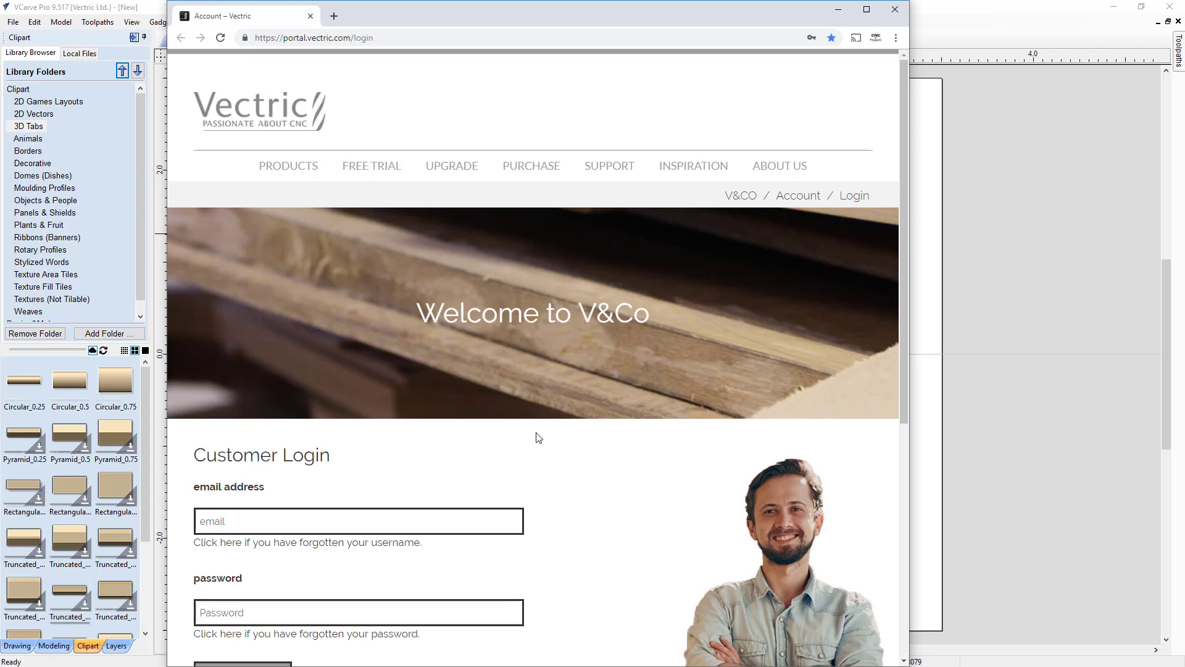
scroll(537, 437, "down", 1)
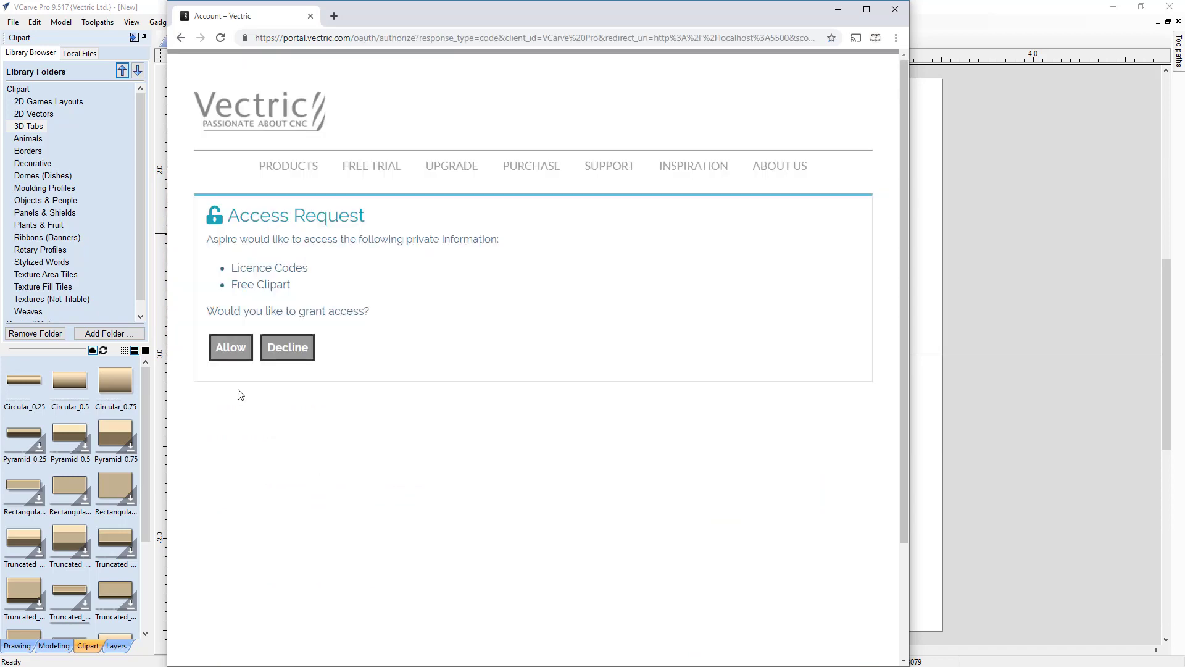
left_click(229, 358)
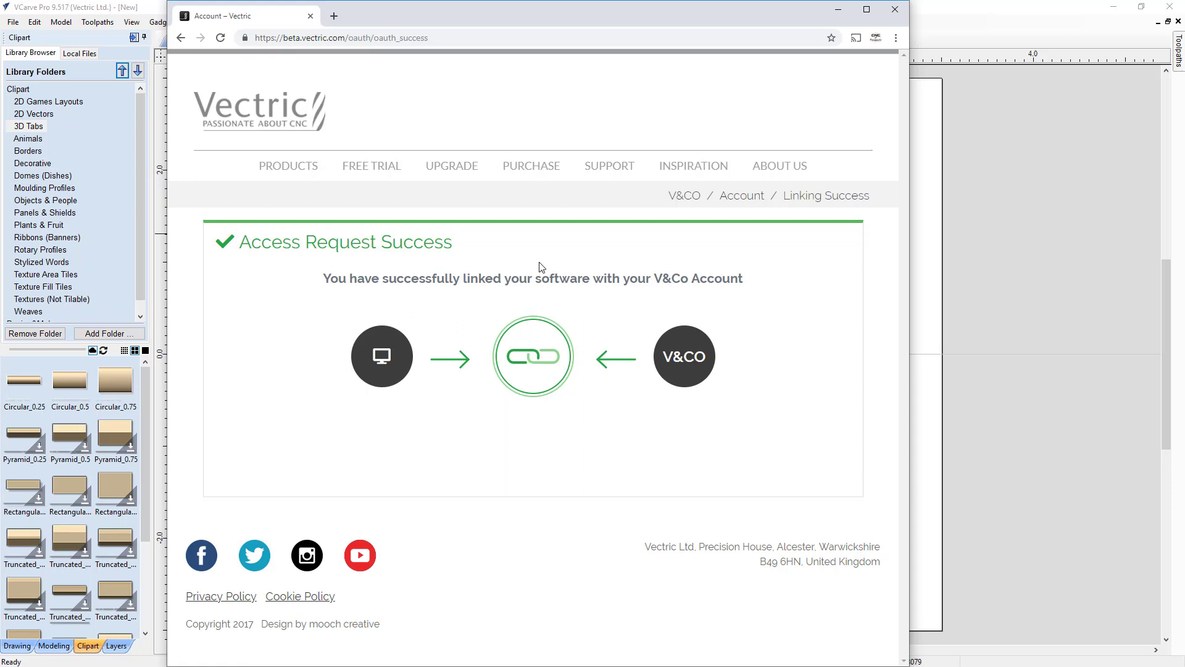
left_click(900, 12)
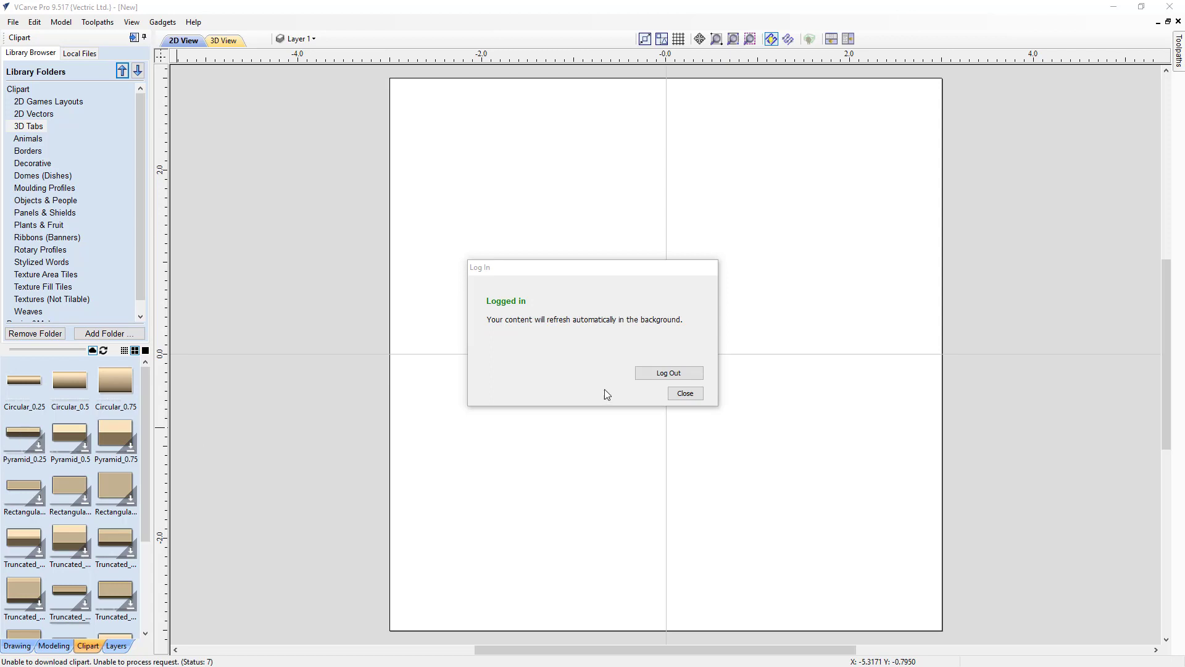
- Download Pyramid_0.25, then place Pyramid_0.5 on the canvas and enlarge it to about 2.32 by 1.16
left_click(685, 393)
left_click(32, 439)
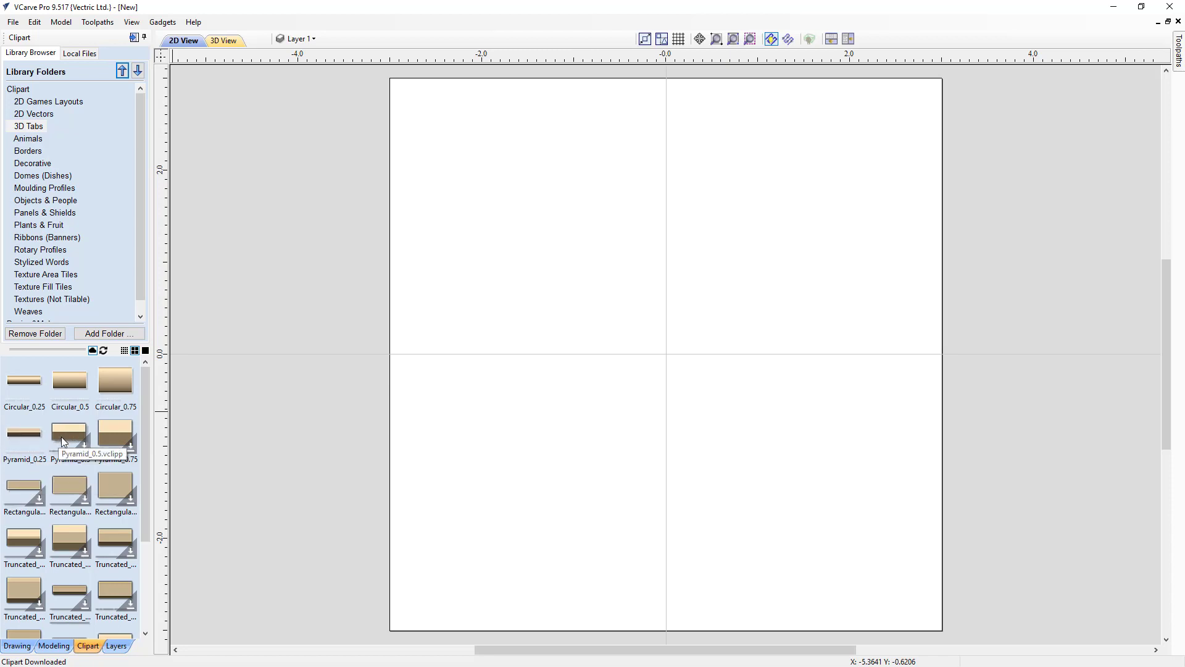
left_click_drag(63, 434, 603, 391)
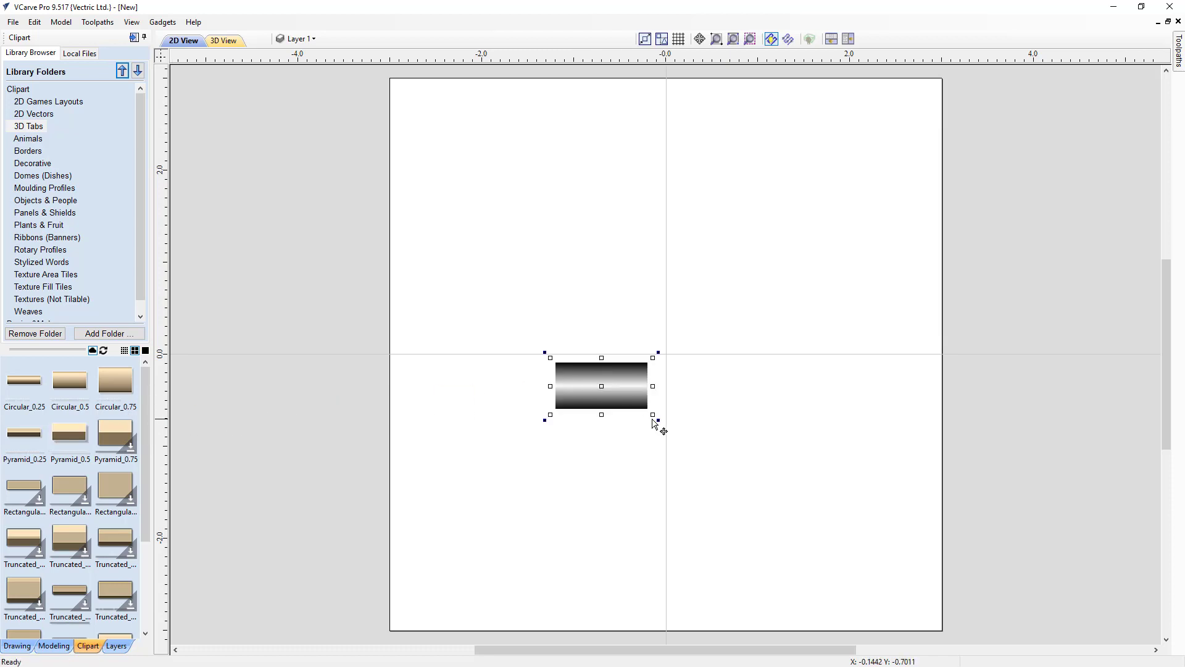
left_click_drag(653, 415, 642, 326)
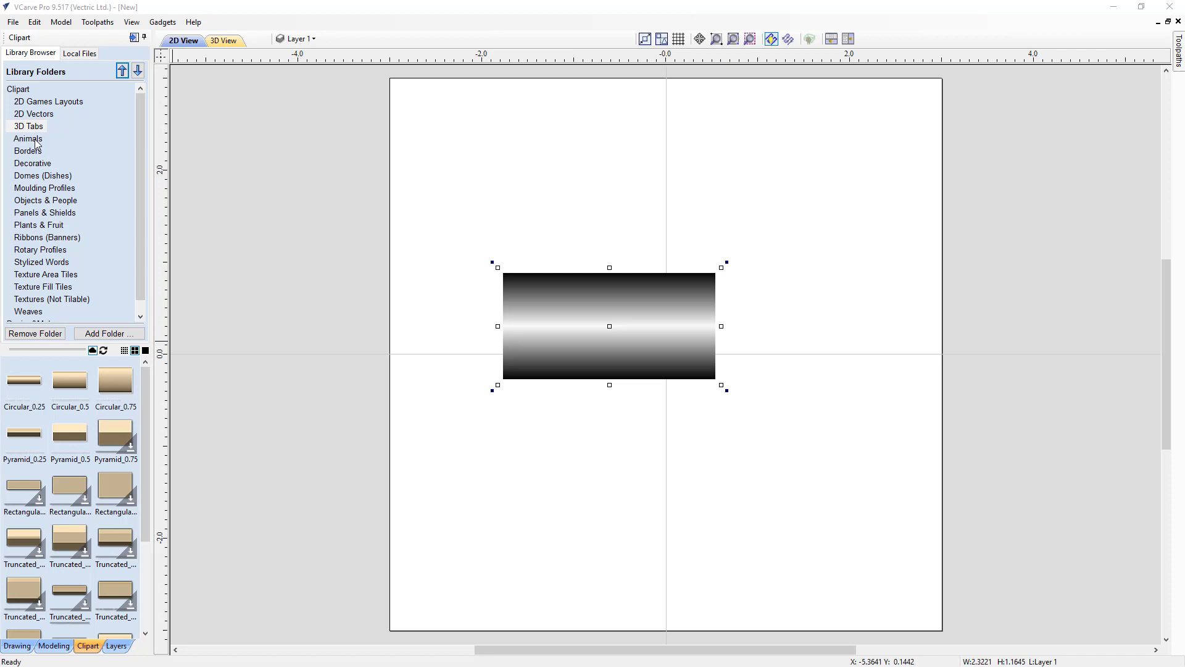
- Bring up the Download option for the Decorative clipart category in the Clipart Library Browser
right_click(42, 164)
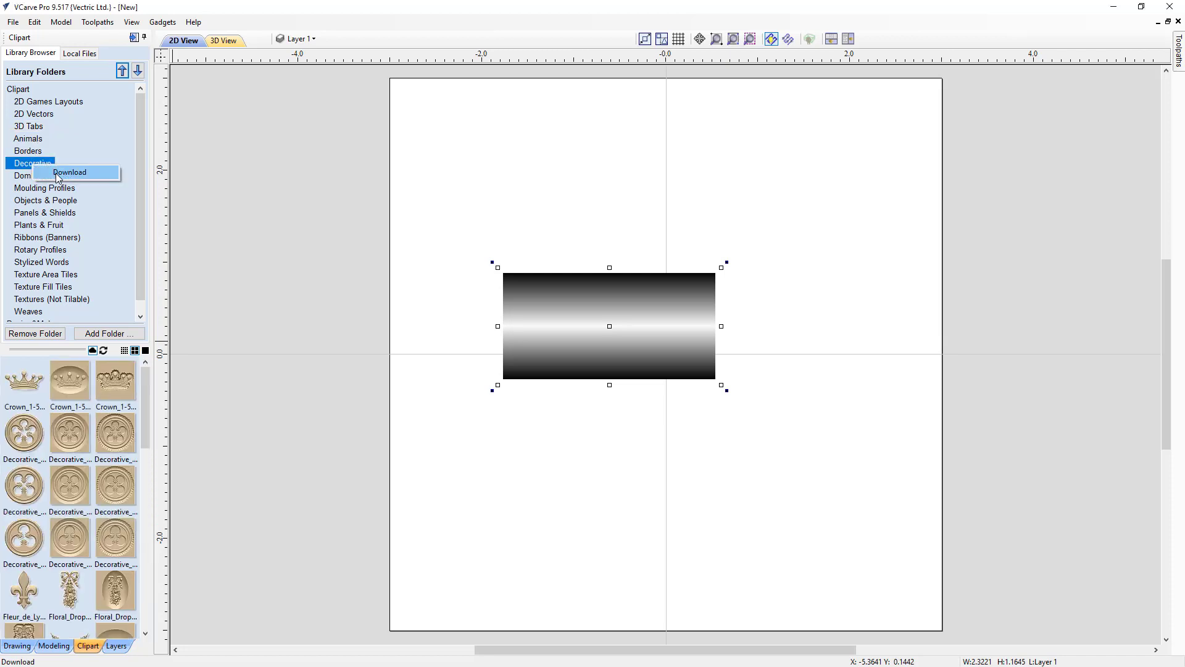
right_click(51, 165)
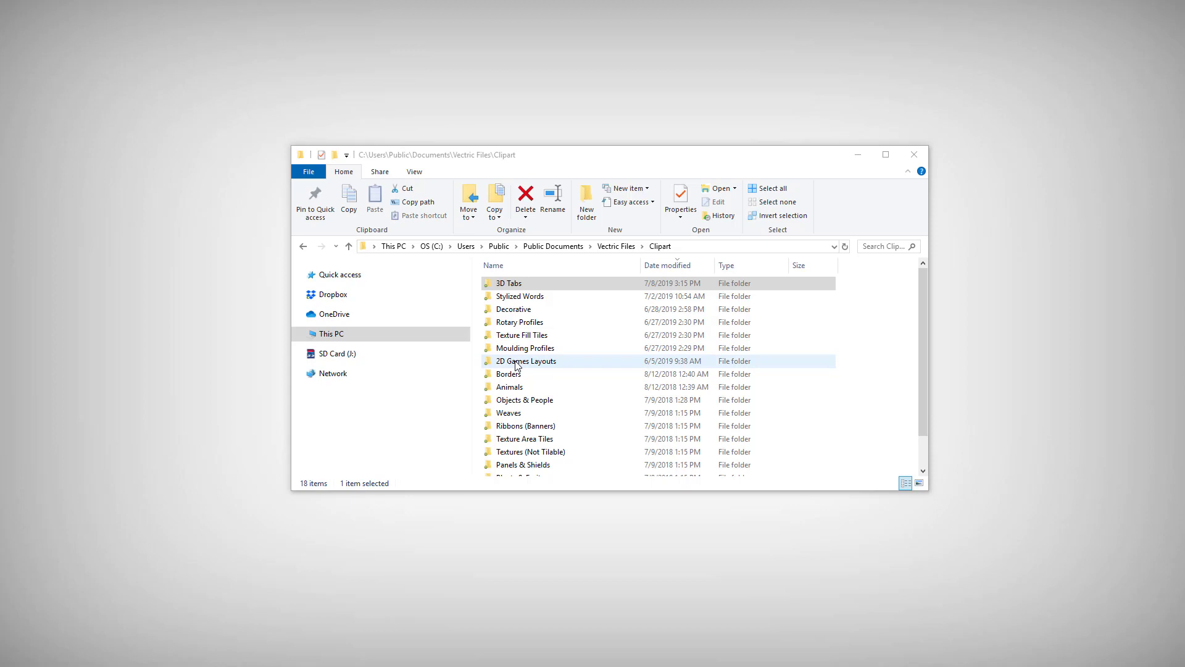
- Browse the Decorative and Animals clipart folders, returning to the Clipart folder each time
double_click(518, 309)
left_click(660, 246)
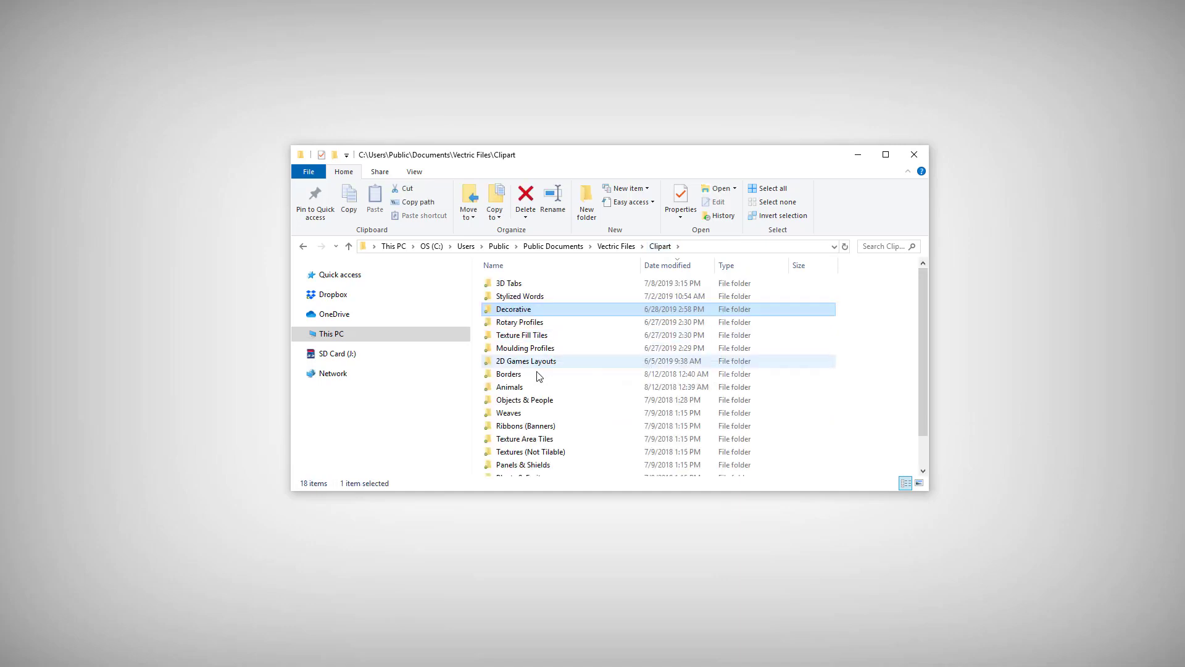
double_click(527, 388)
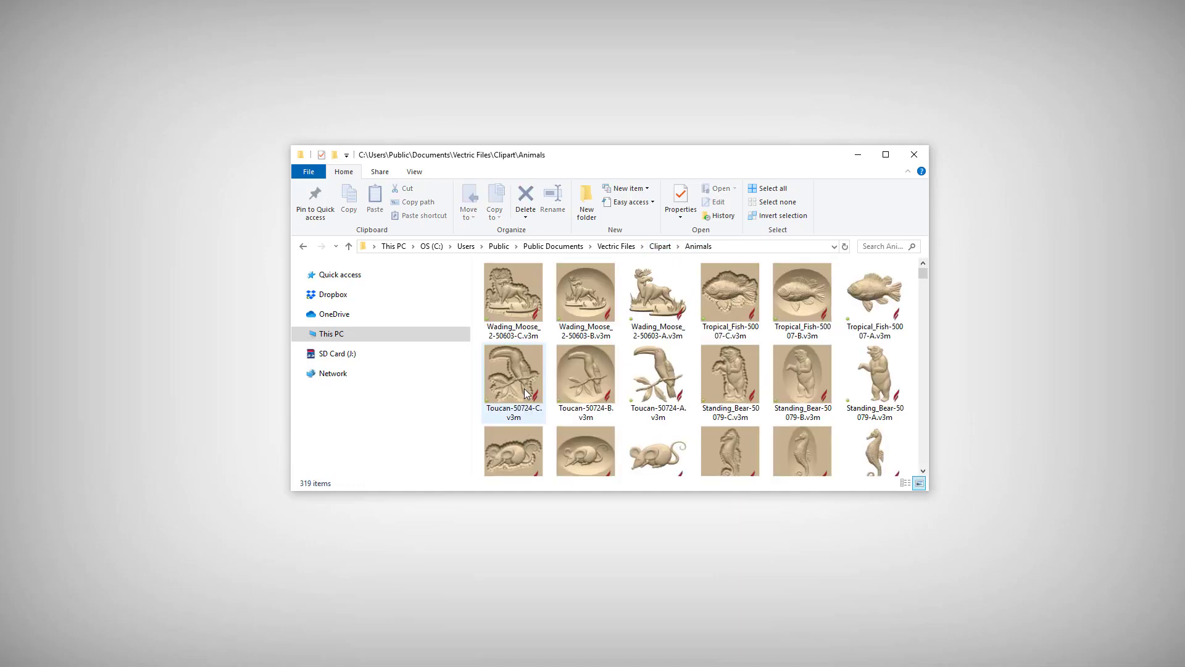
left_click(658, 248)
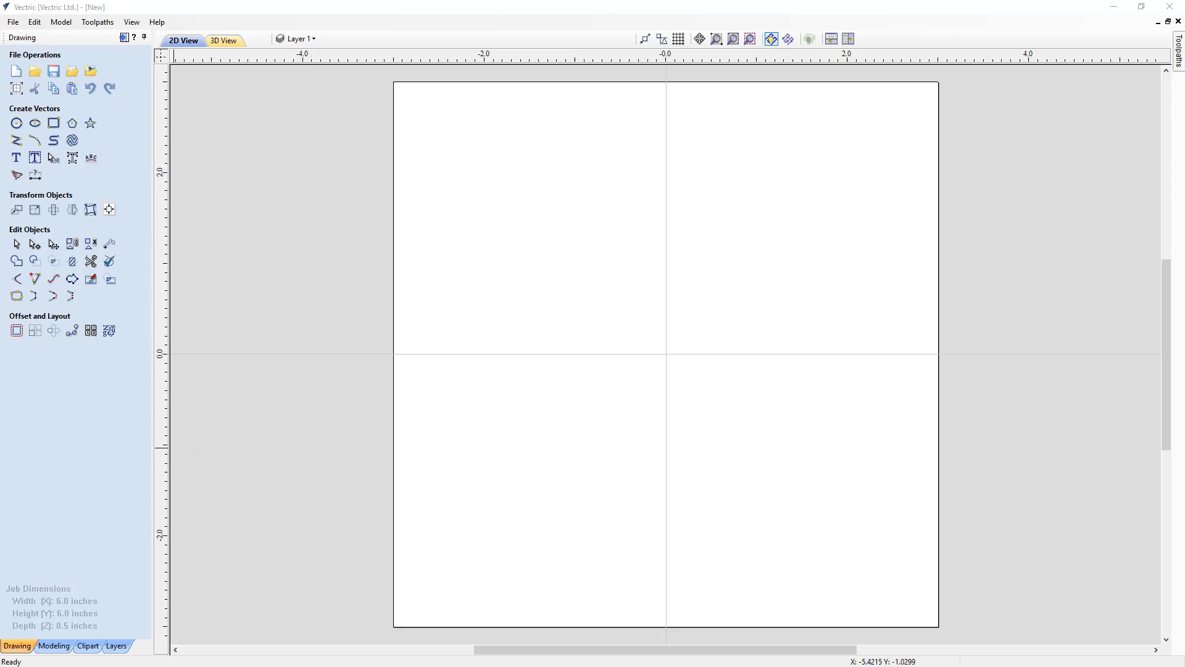
key("alt+Tab")
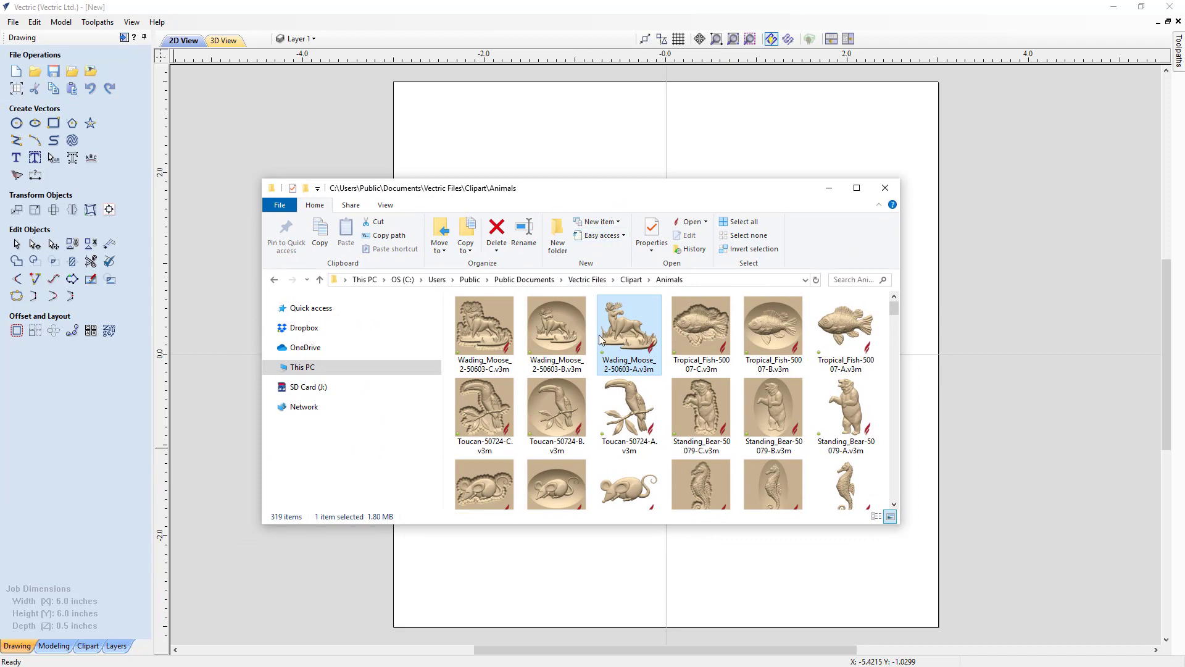
left_click_drag(617, 341, 616, 155)
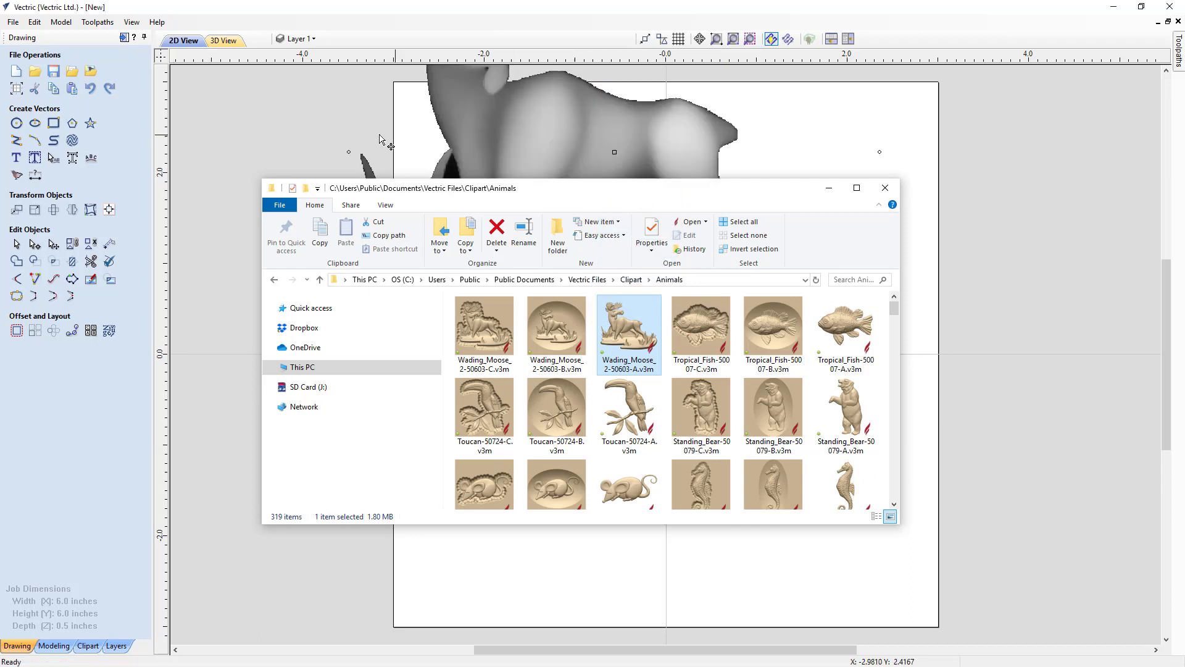
left_click(327, 123)
left_click(587, 154)
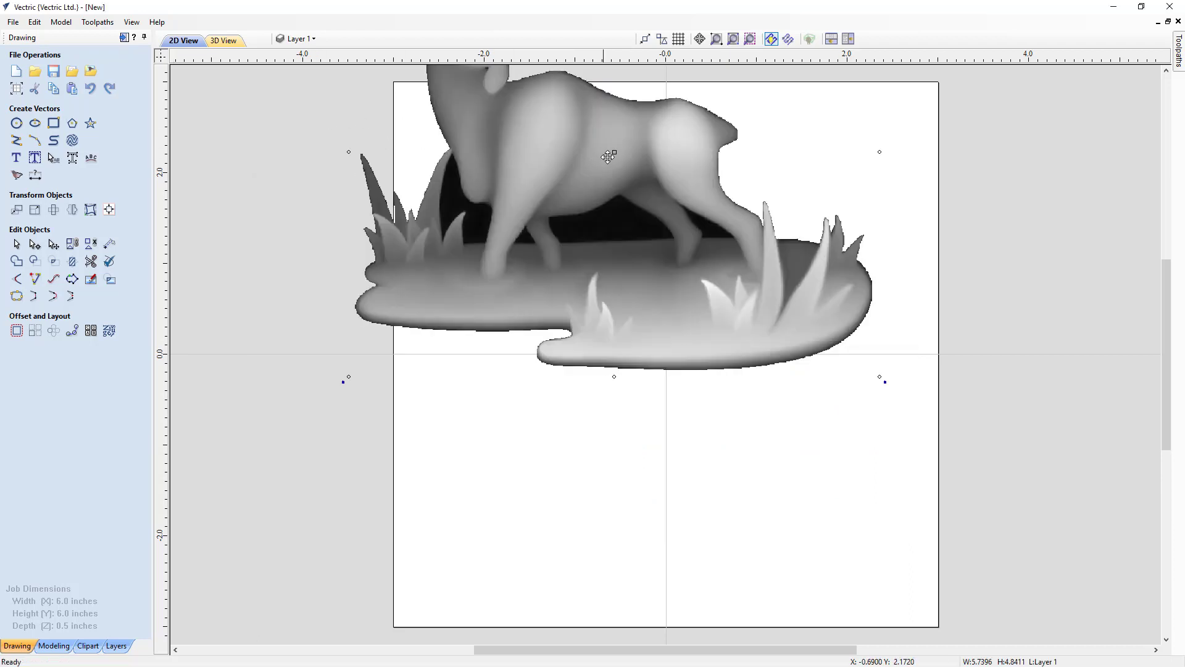
left_click_drag(602, 152, 665, 348)
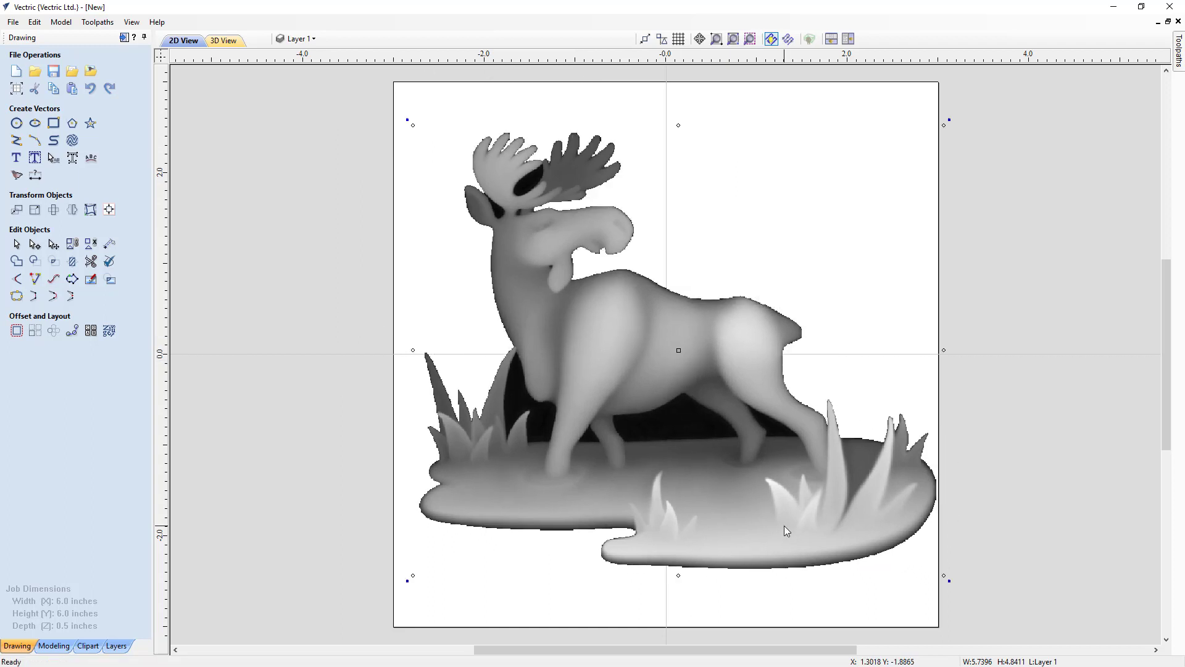
key("Delete")
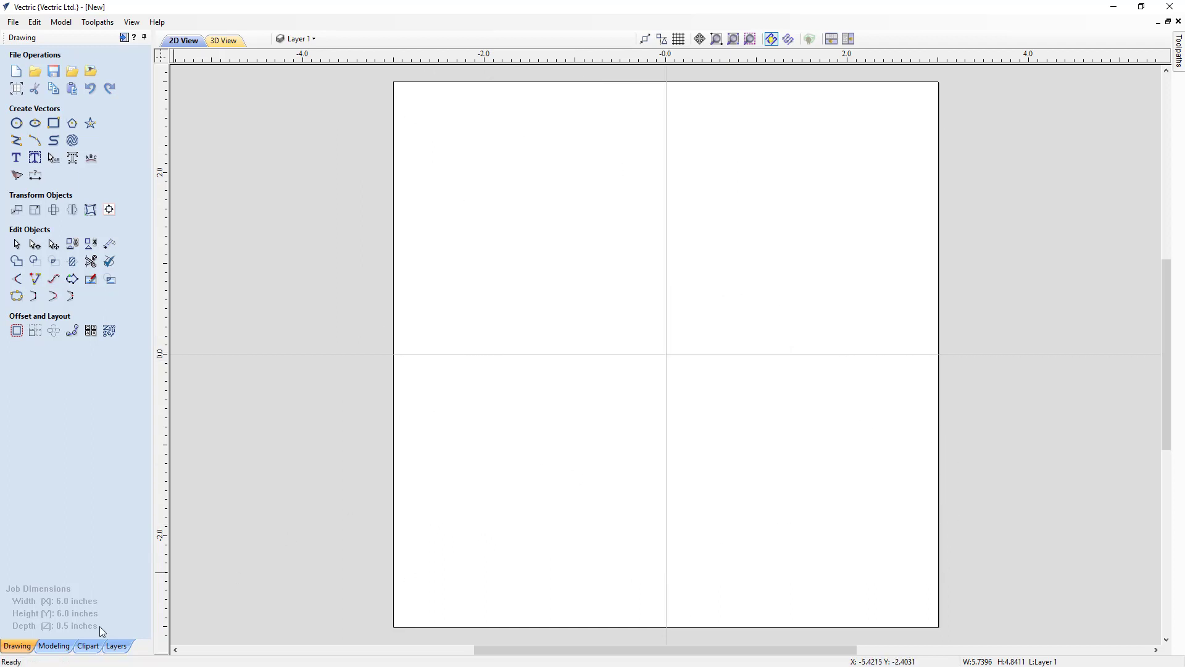
- Import Bass-50034-A from the Animals folder as a component from the Modeling tab
left_click(59, 647)
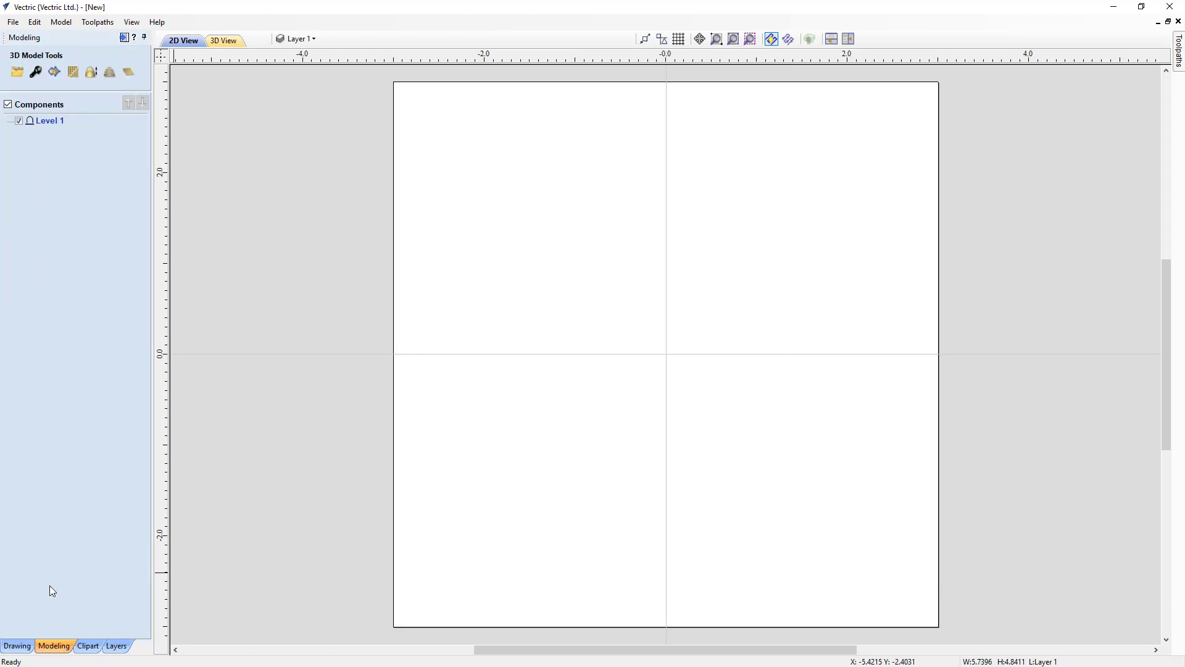
left_click(17, 74)
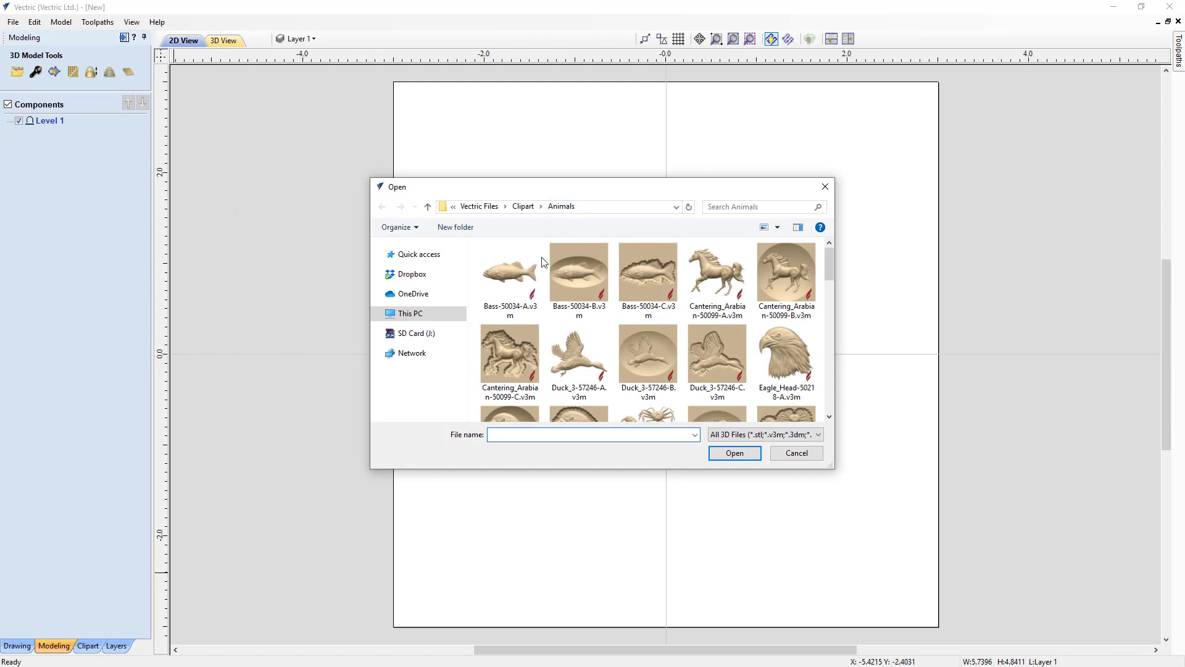
double_click(524, 274)
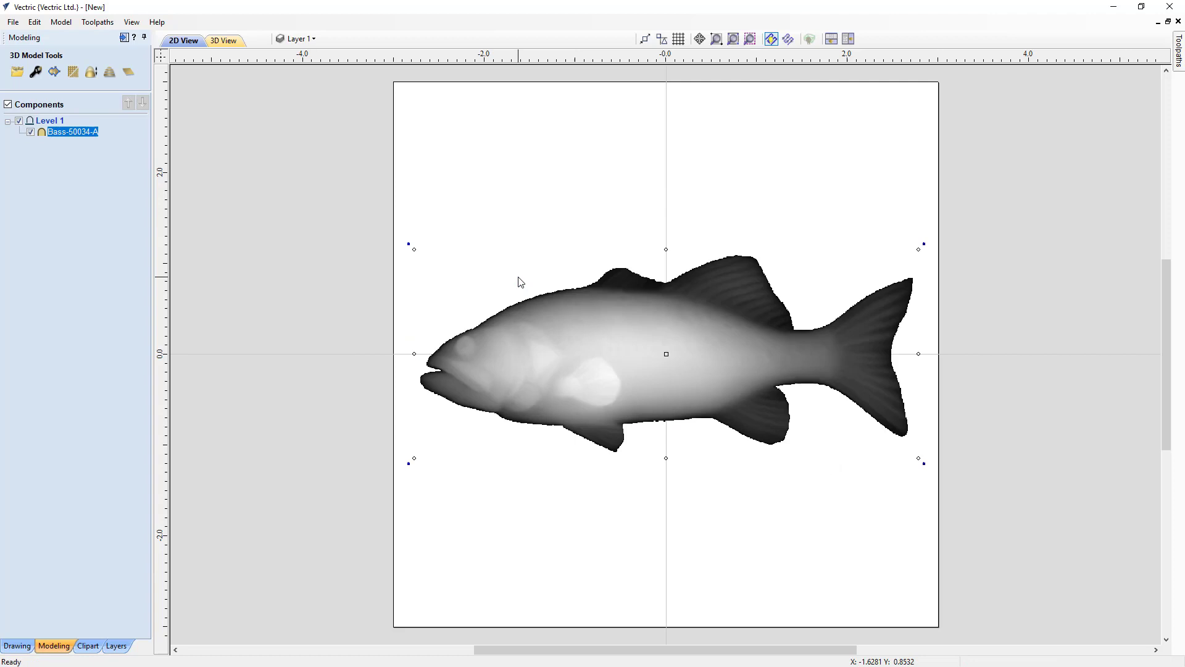
left_click(557, 363)
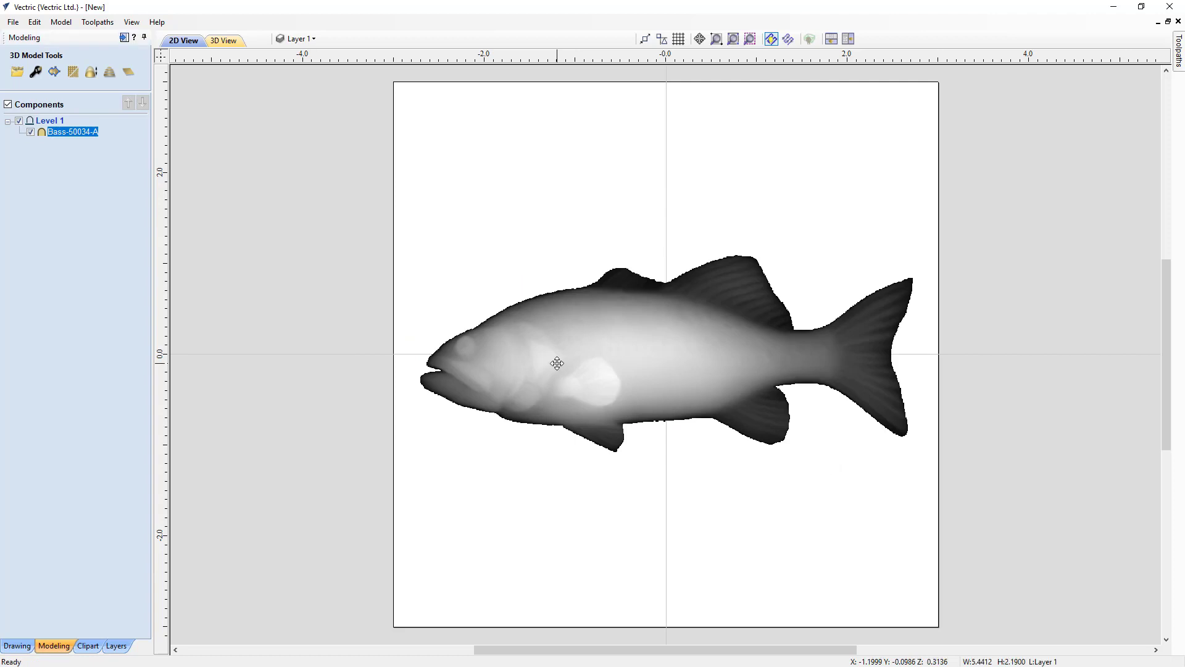
- Delete the imported bass and show the Animals category in the Clipart library
left_click(557, 363)
key("Delete")
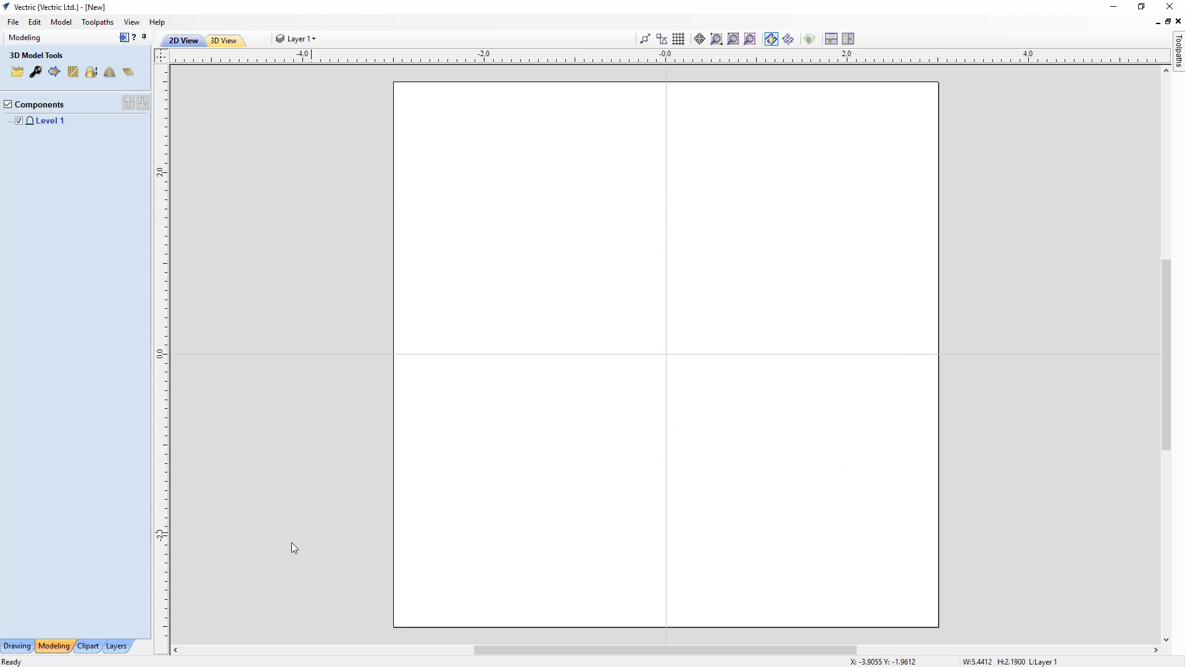
left_click(88, 646)
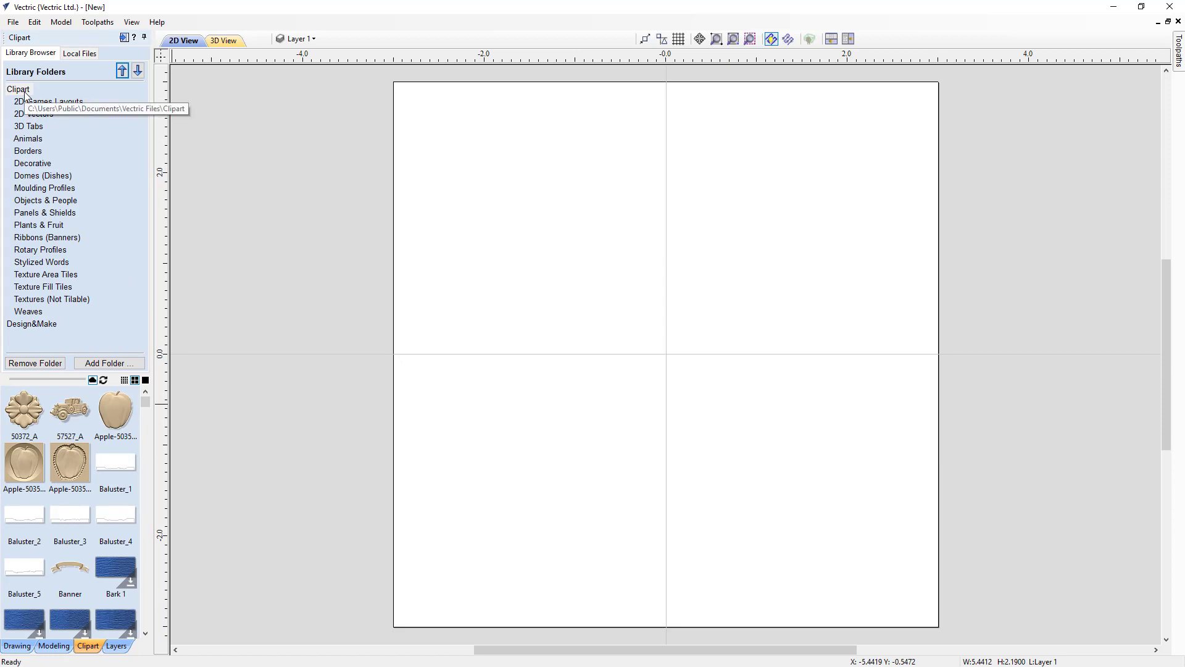
left_click(31, 141)
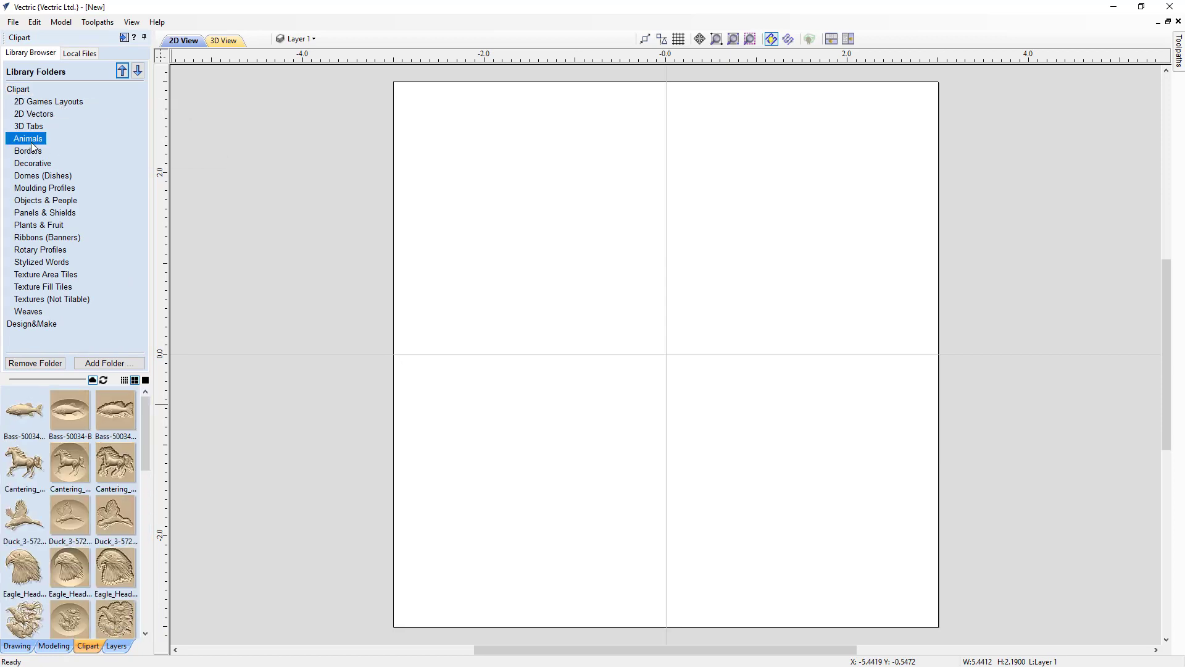
- Place the cantering horse and a bass clipart on the job, deleting each afterwards
double_click(24, 468)
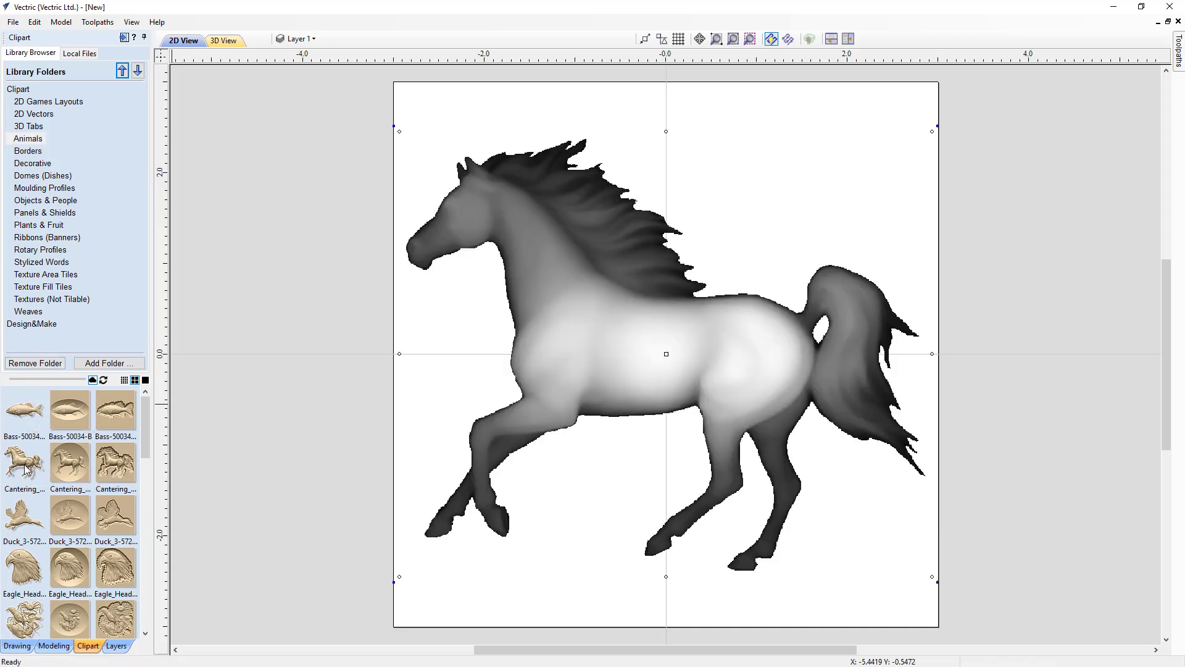
left_click(558, 297)
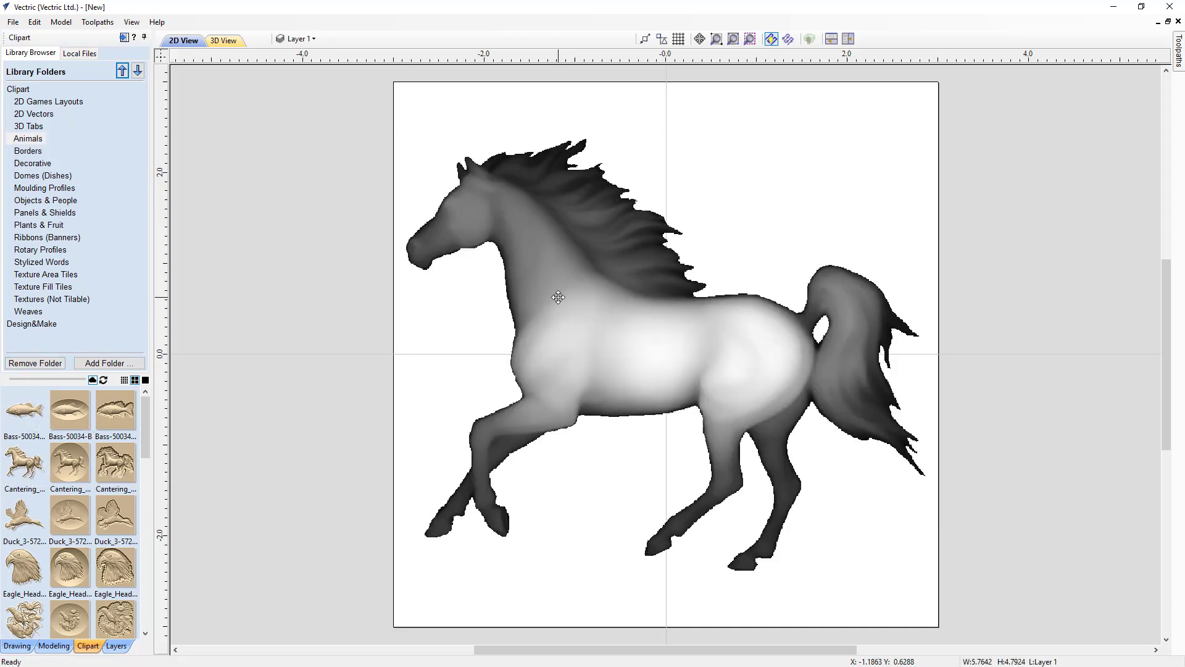
key("Delete")
left_click_drag(23, 411, 602, 365)
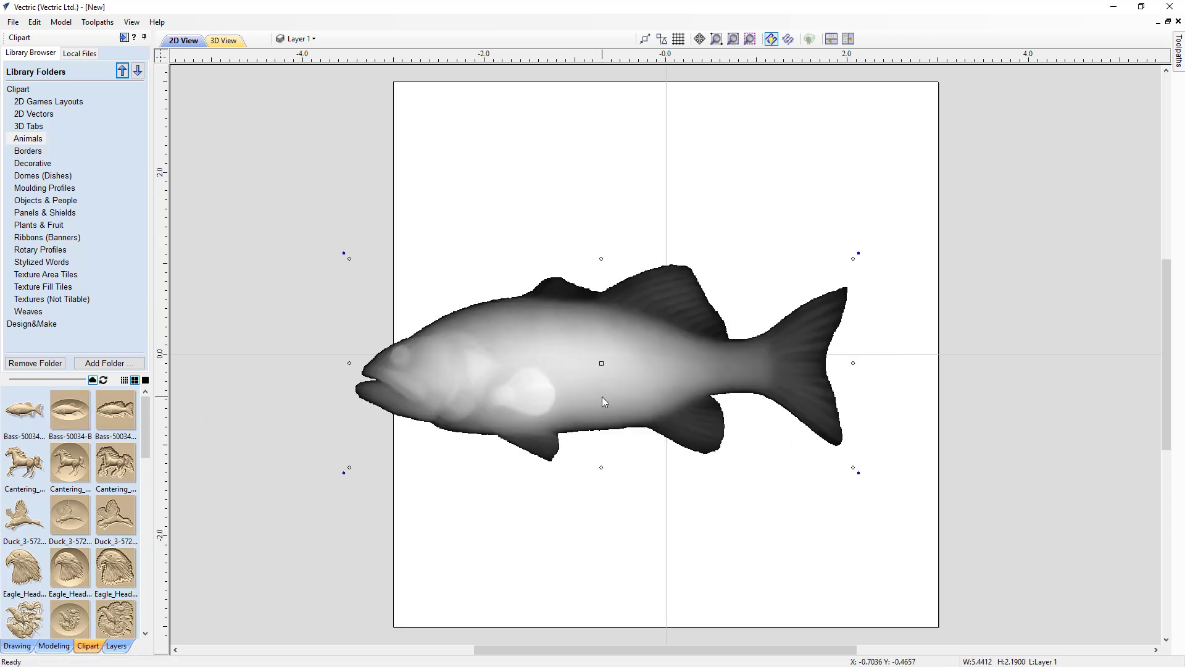
key("Delete")
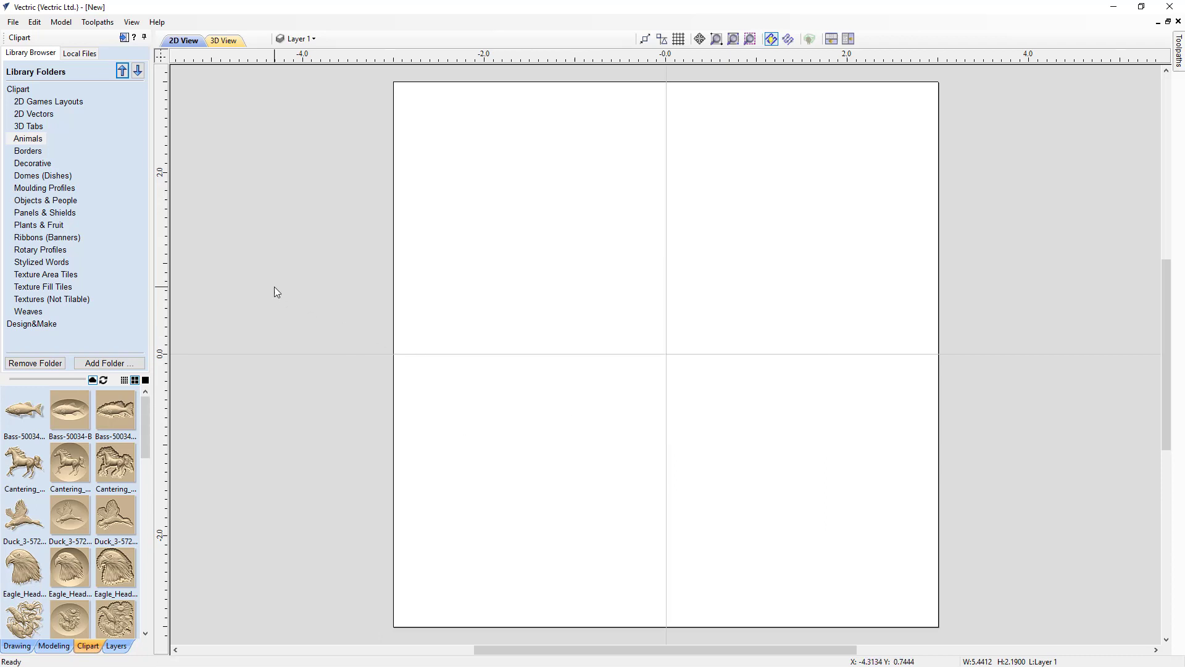
left_click(77, 54)
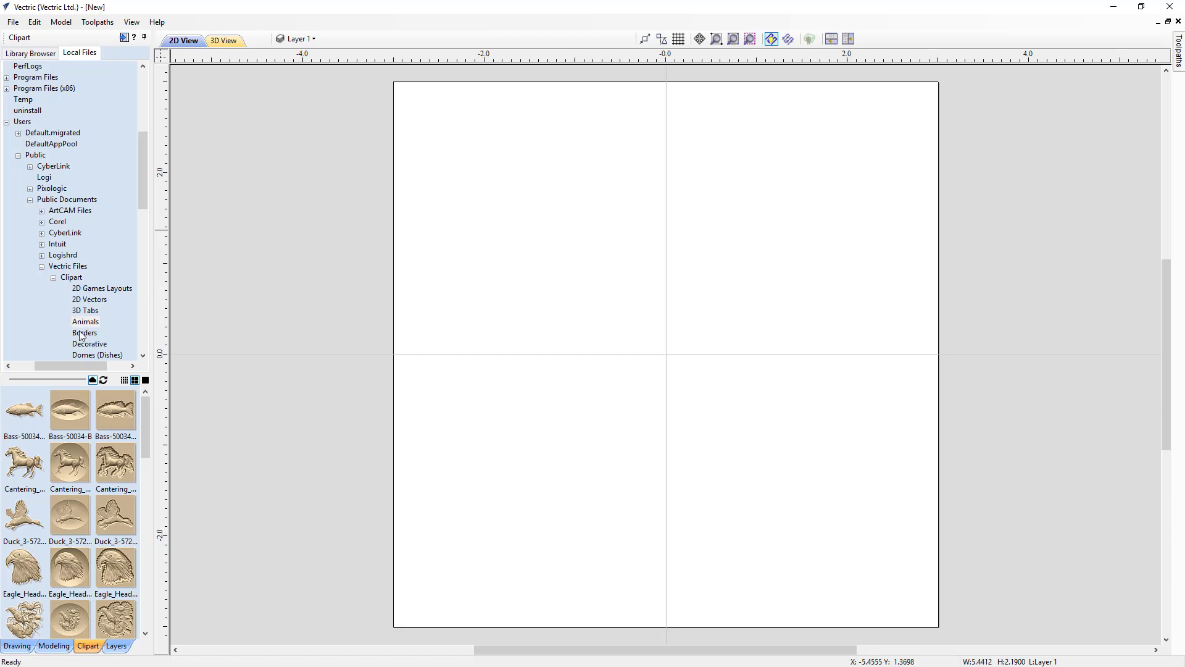
scroll(22, 530, "down", 3)
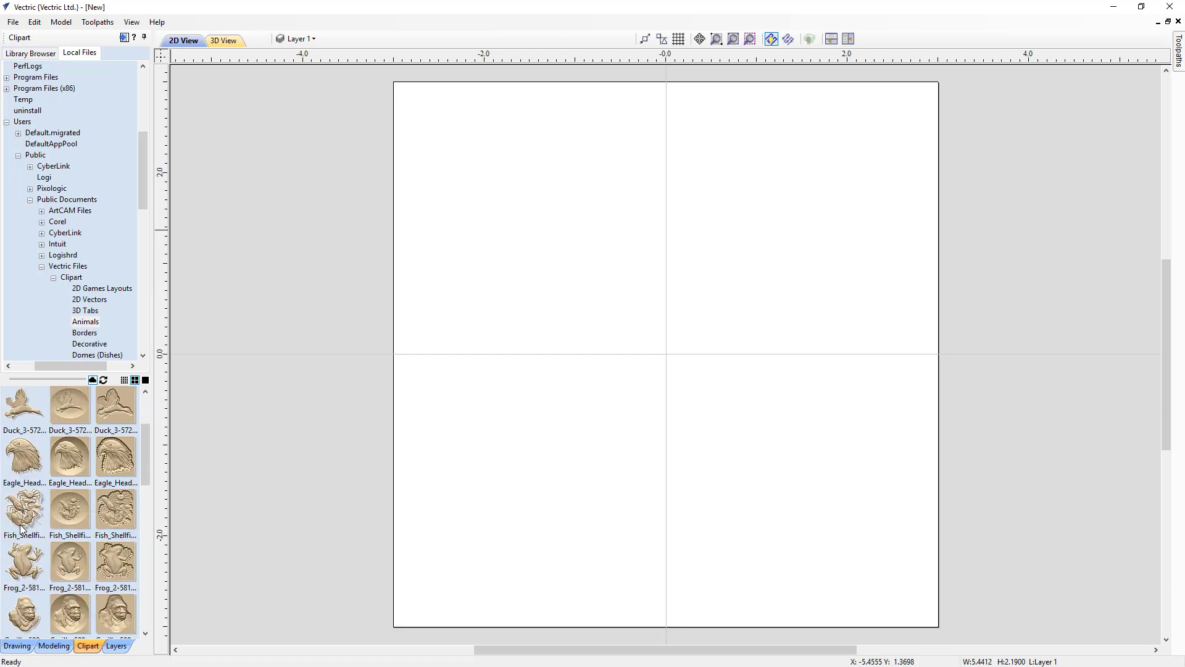
double_click(31, 568)
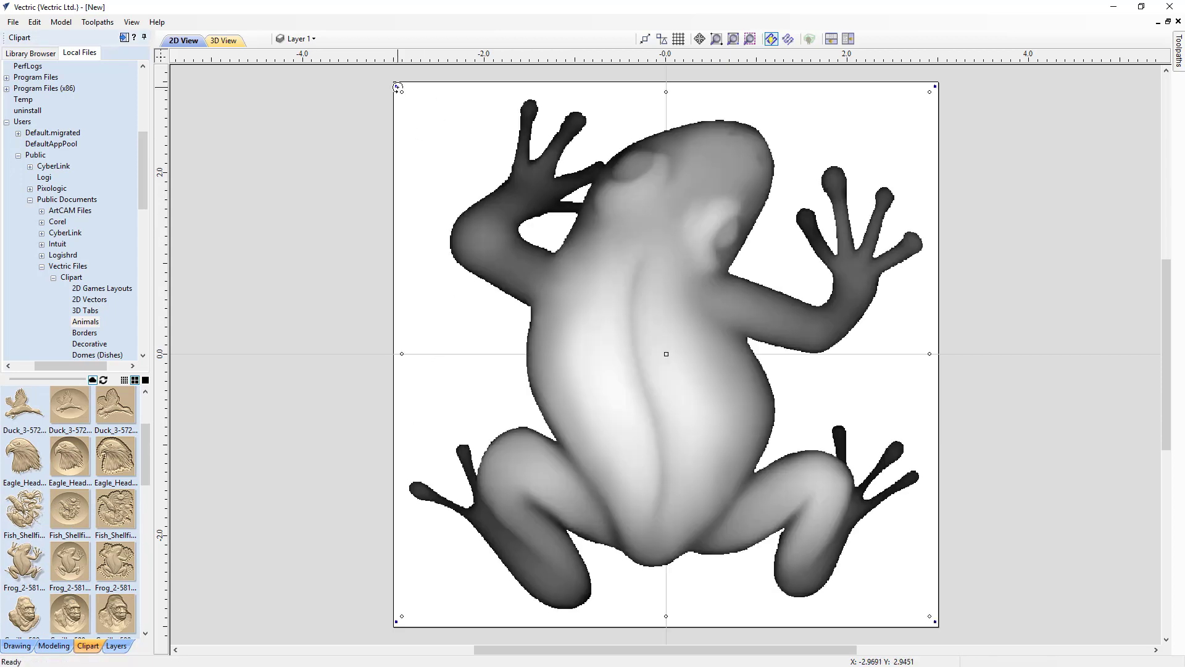
left_click_drag(397, 93, 535, 231)
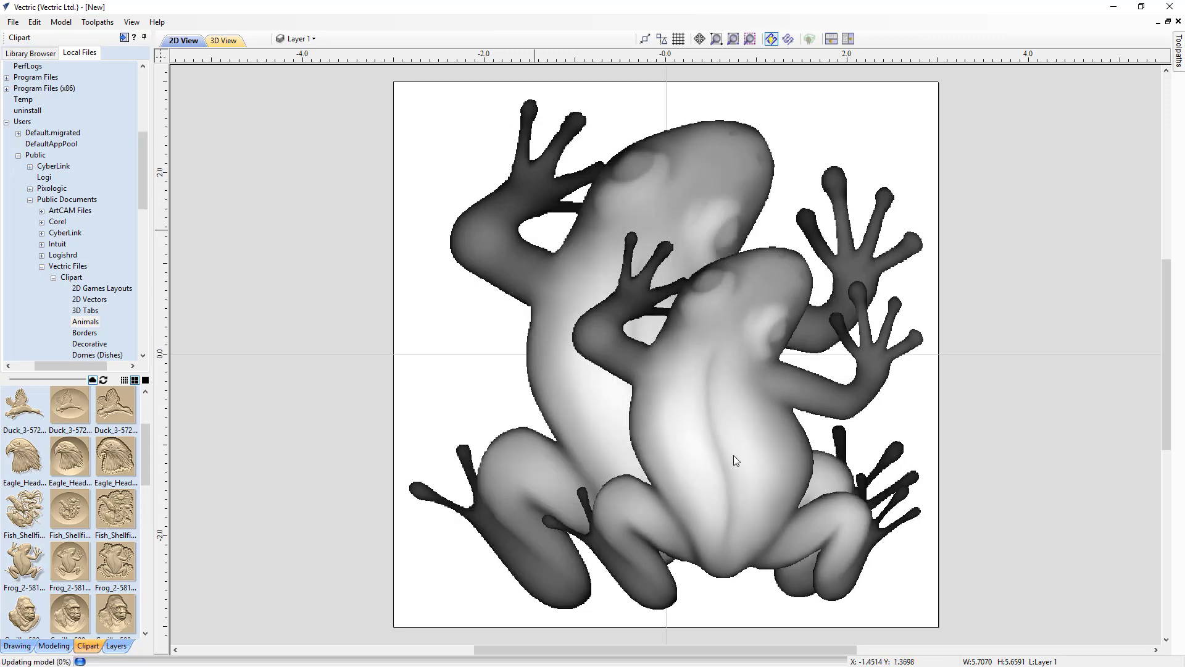
left_click_drag(734, 460, 700, 412)
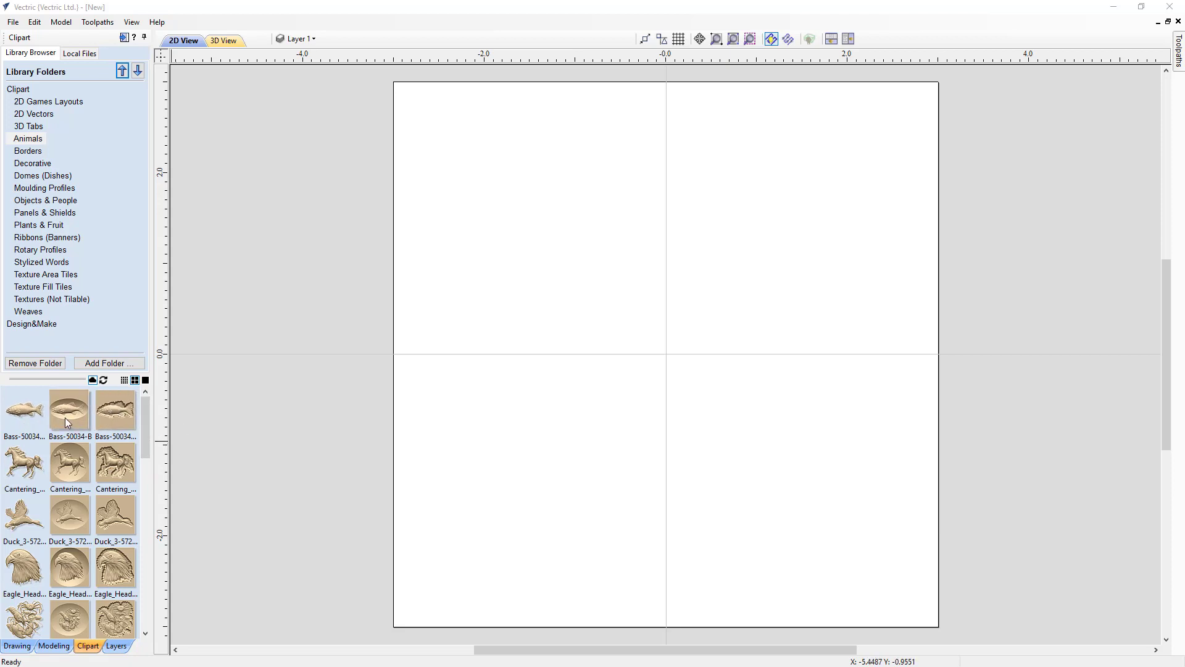
- Show 2D and 3D views side by side and place a shrunken plain bass at the top
left_click(847, 39)
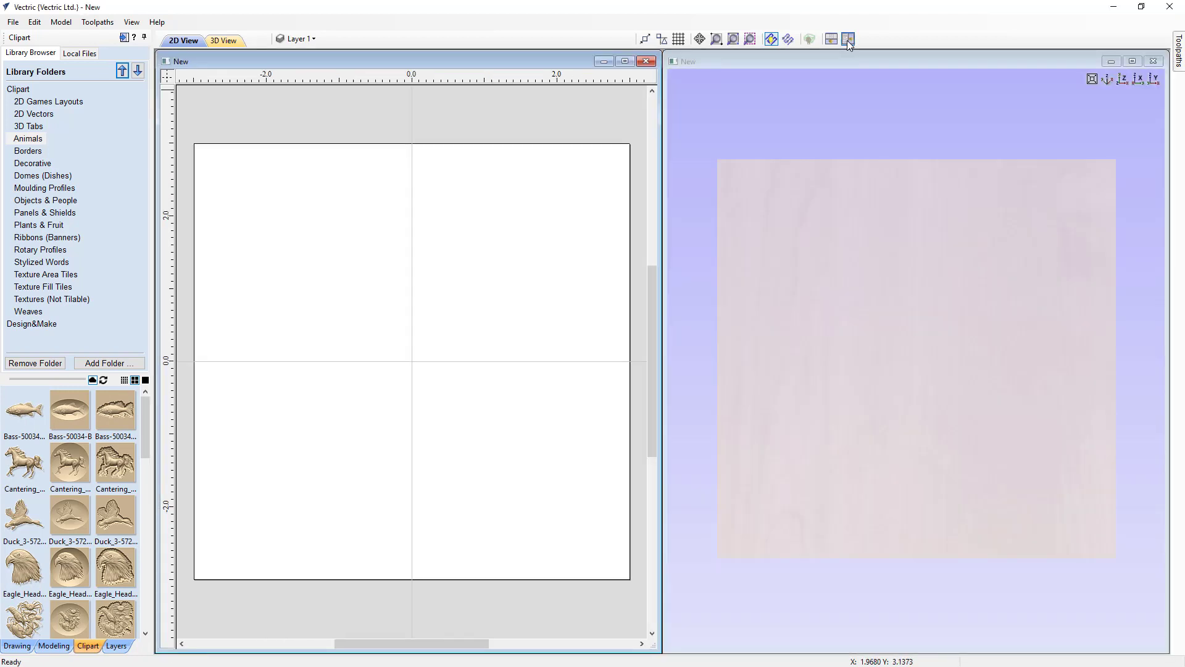
left_click_drag(32, 409, 413, 234)
left_click_drag(617, 150, 577, 191)
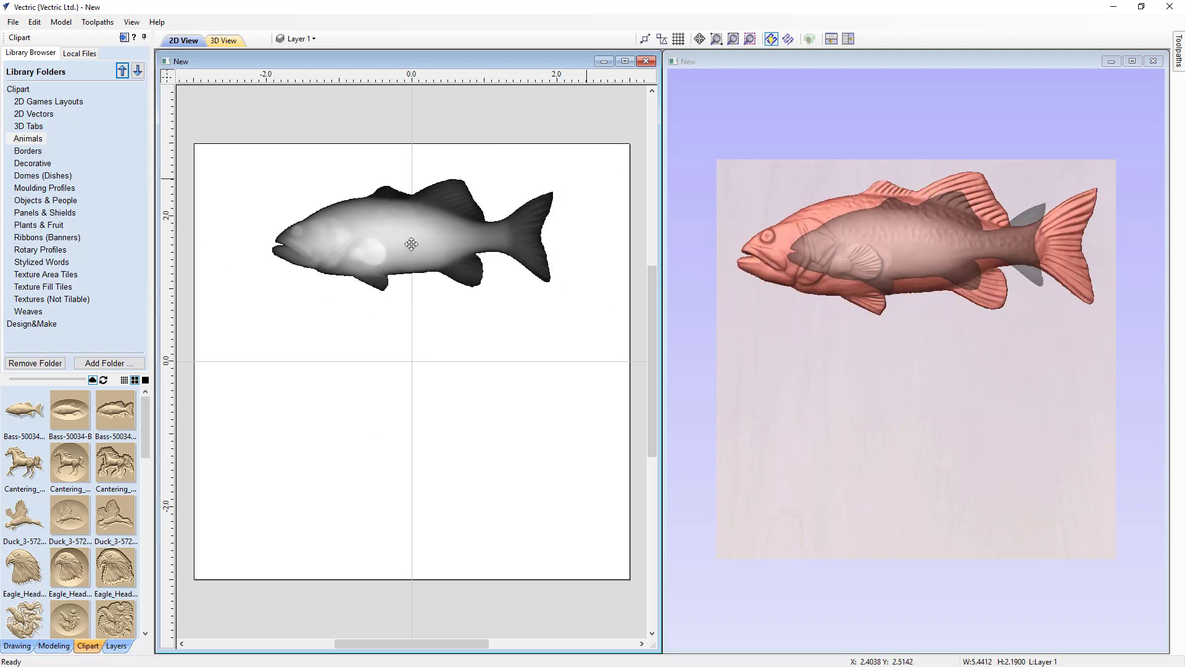
left_click_drag(410, 247, 418, 220)
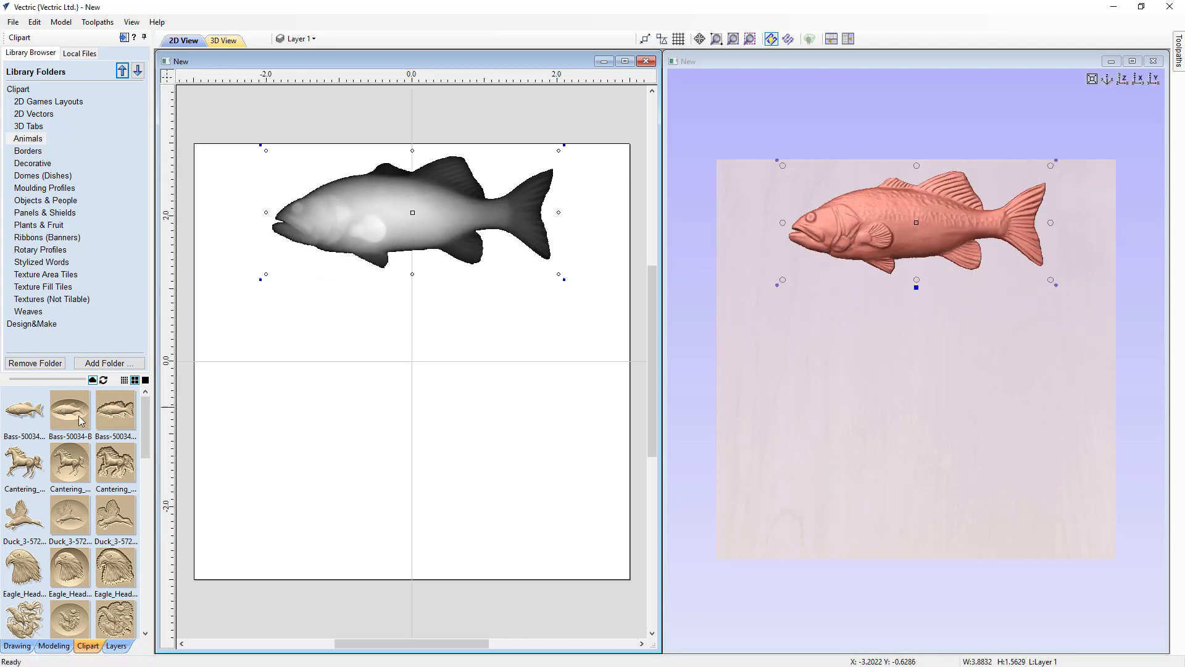
- Add the oval plaque and ragged-edged bass variants, shrinking each below the plain fish
double_click(66, 415)
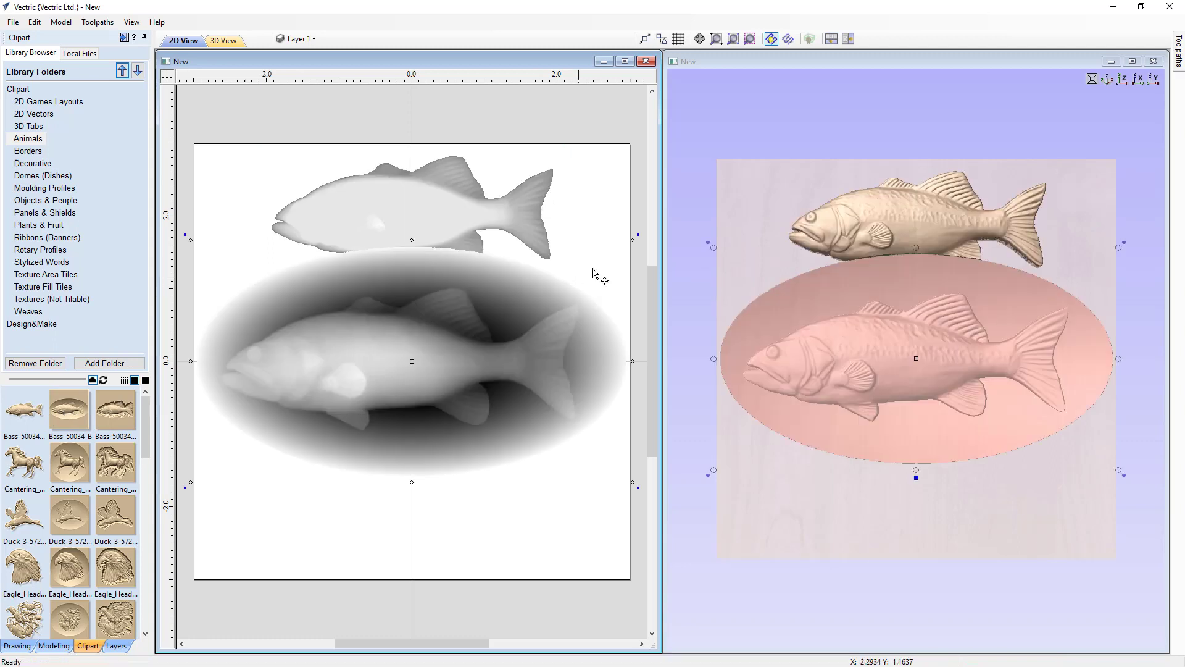
left_click_drag(633, 242, 597, 283)
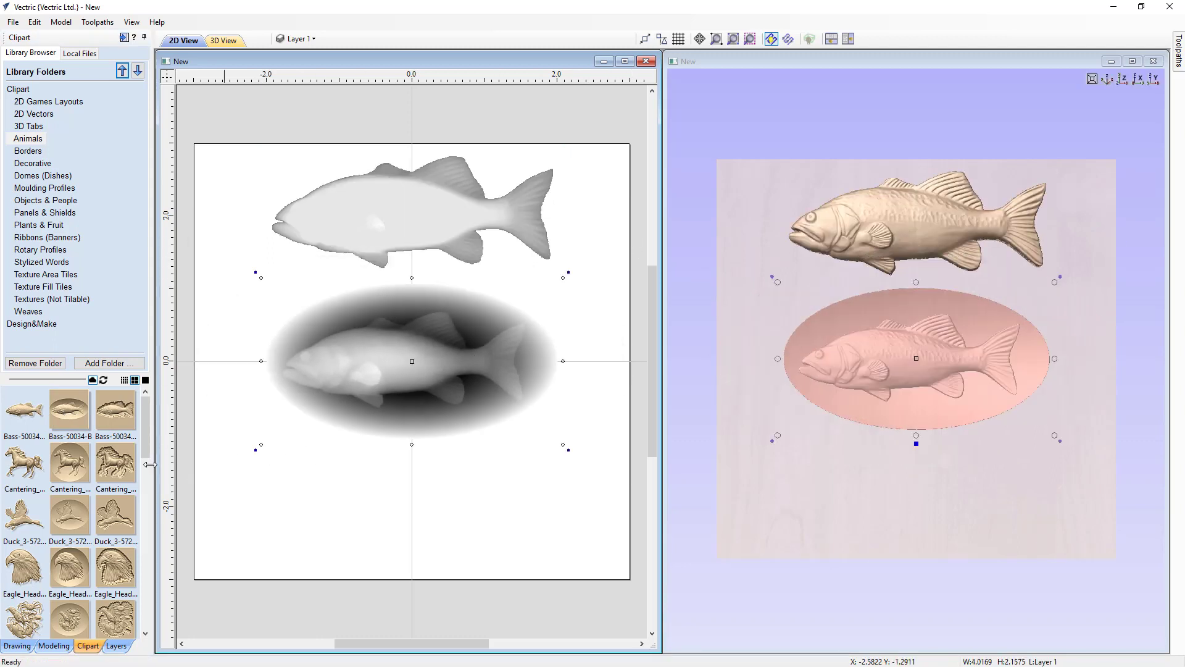
double_click(122, 423)
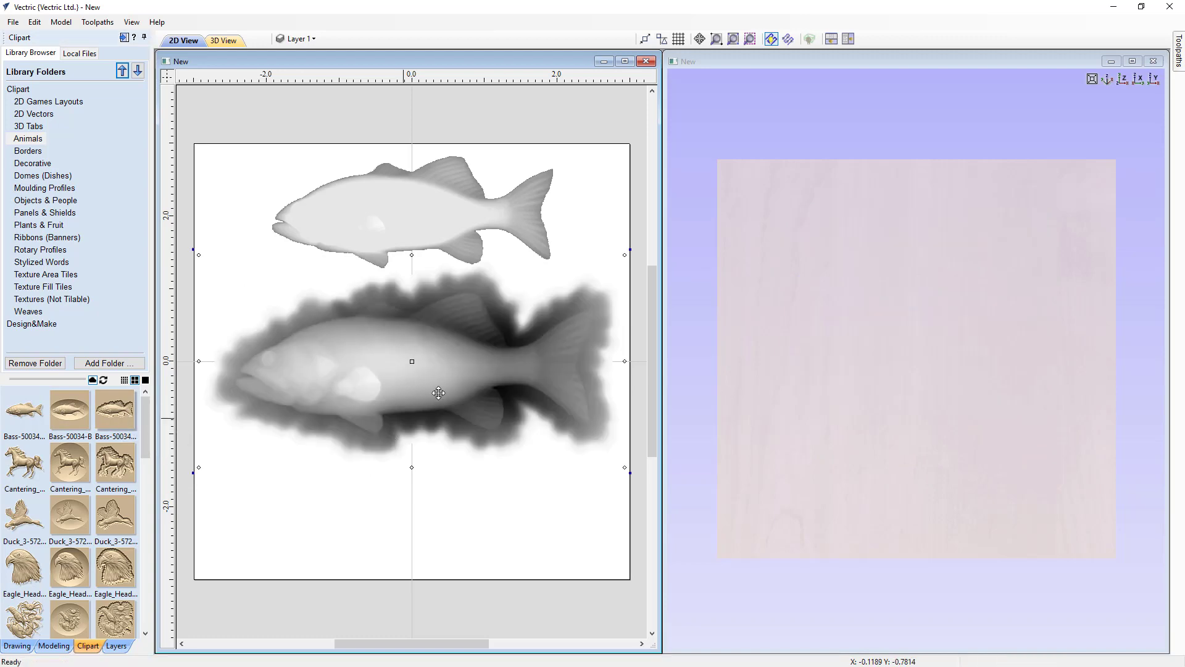
left_click_drag(625, 259, 585, 294)
key("ctrl+v")
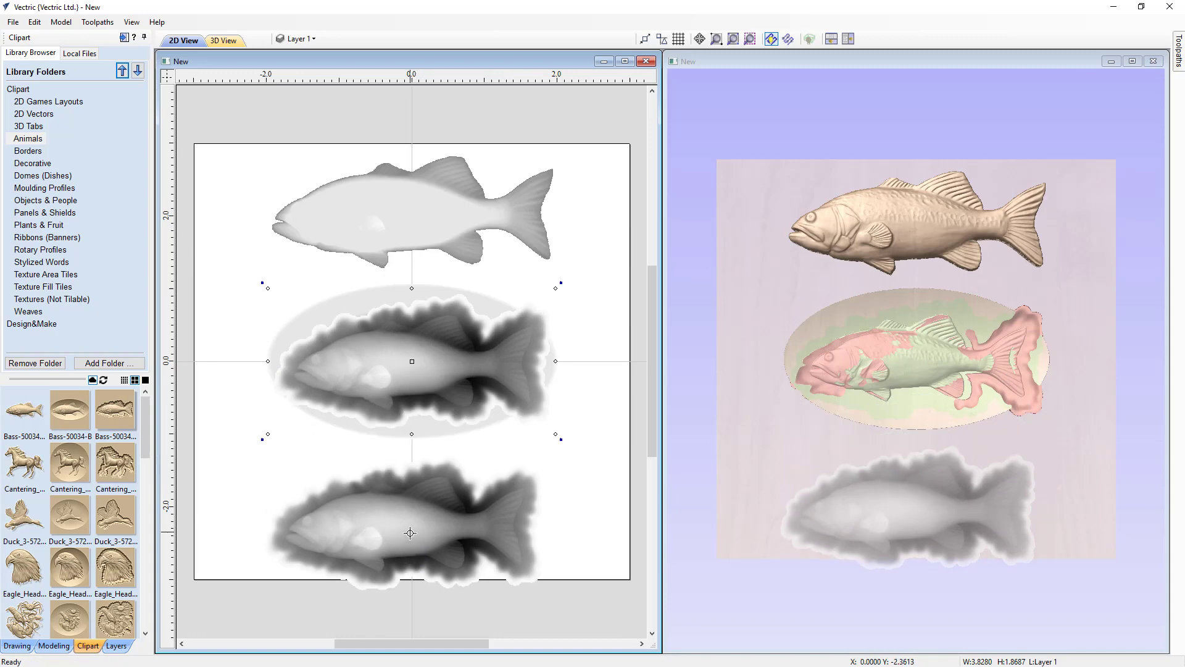
key("ctrl+z")
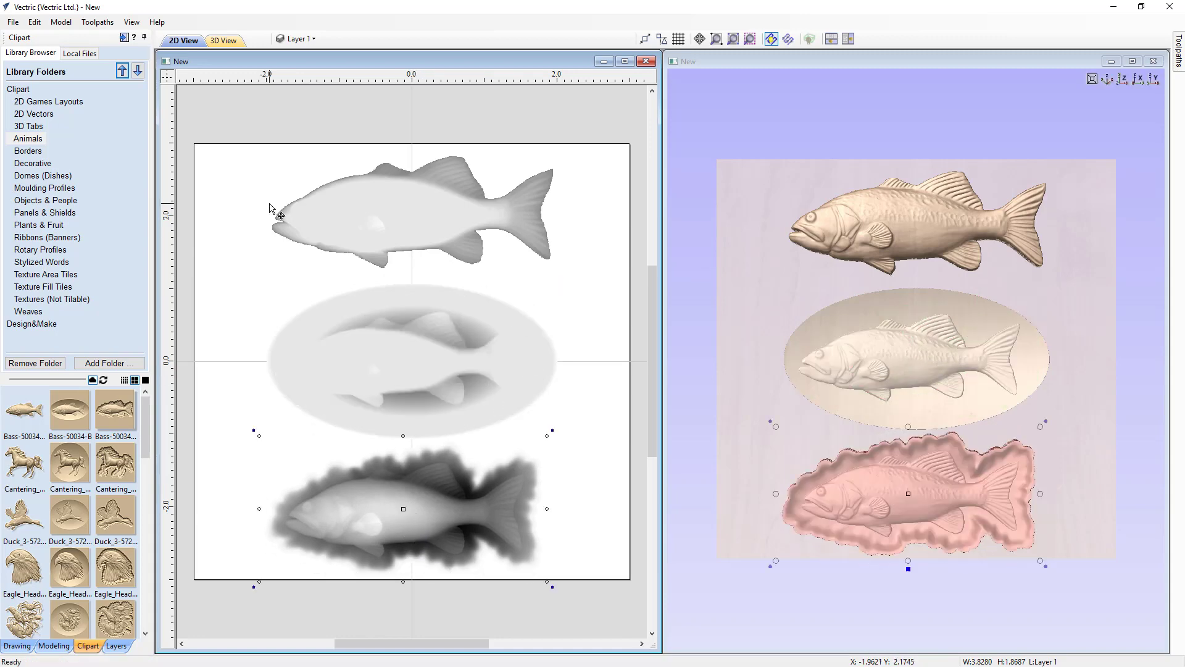
- Add a Zero Plane under the fish models and toggle the modeling plane display
left_click(54, 645)
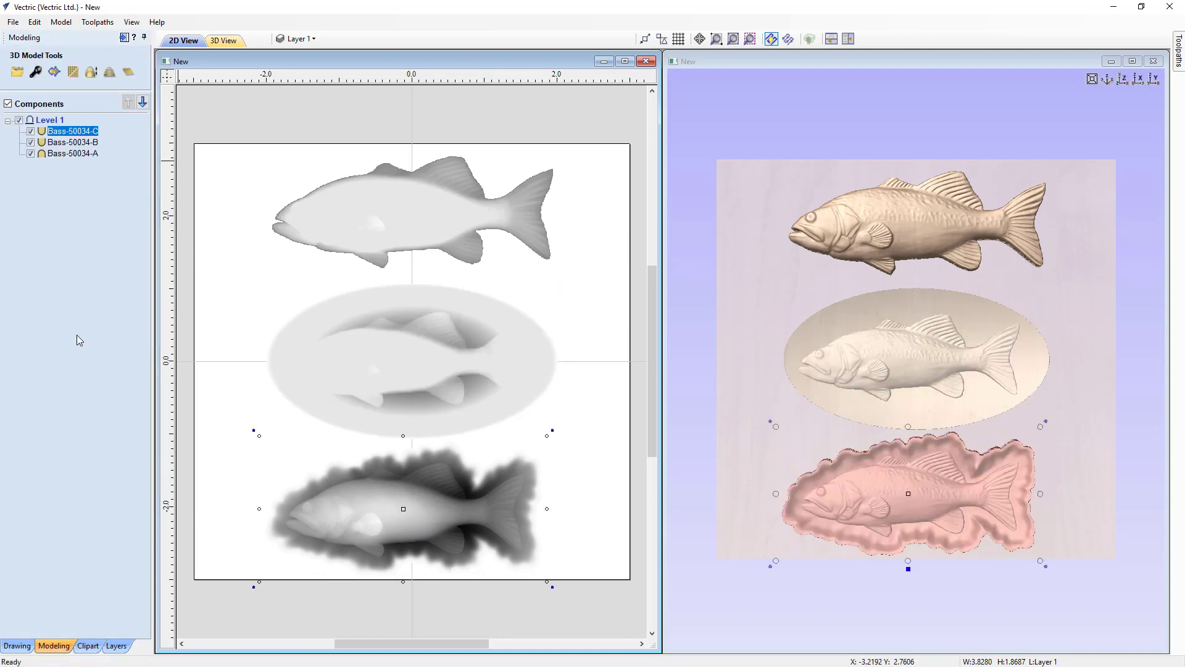
left_click(128, 74)
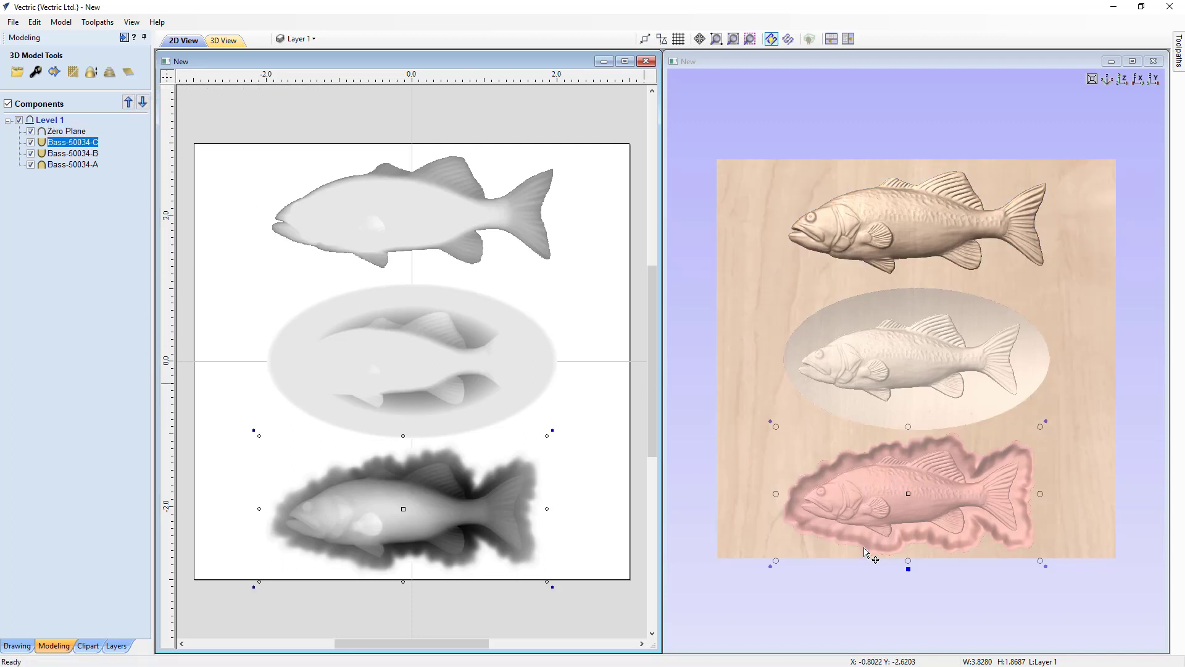
left_click_drag(860, 602, 898, 569)
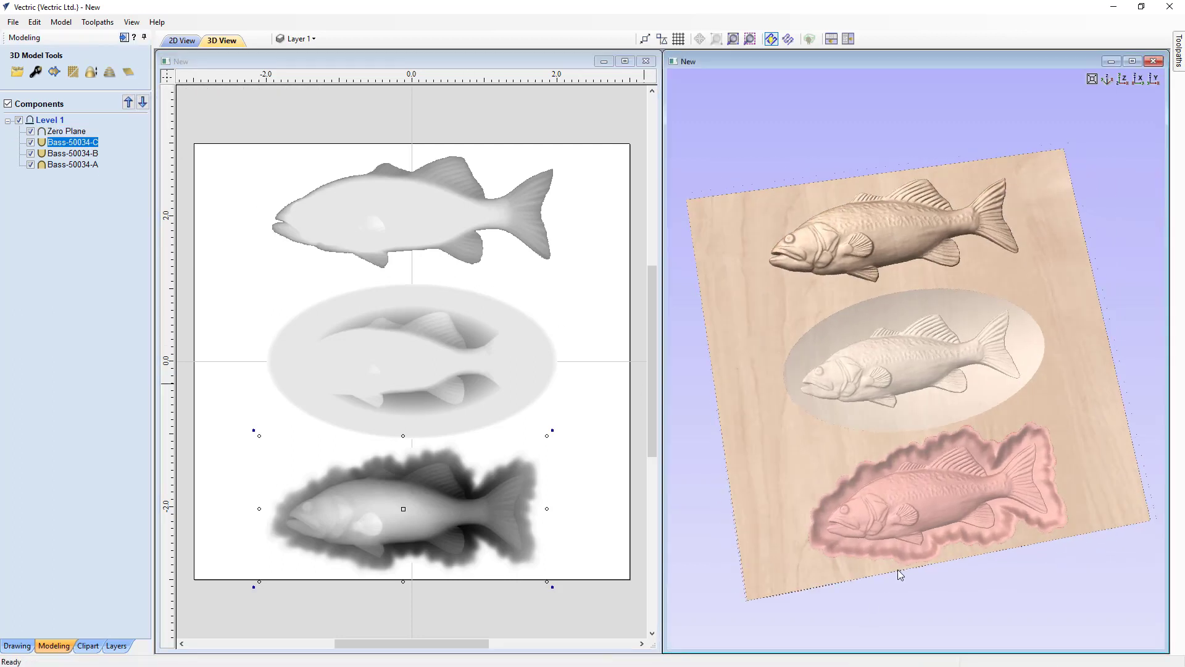
left_click(141, 22)
left_click(170, 93)
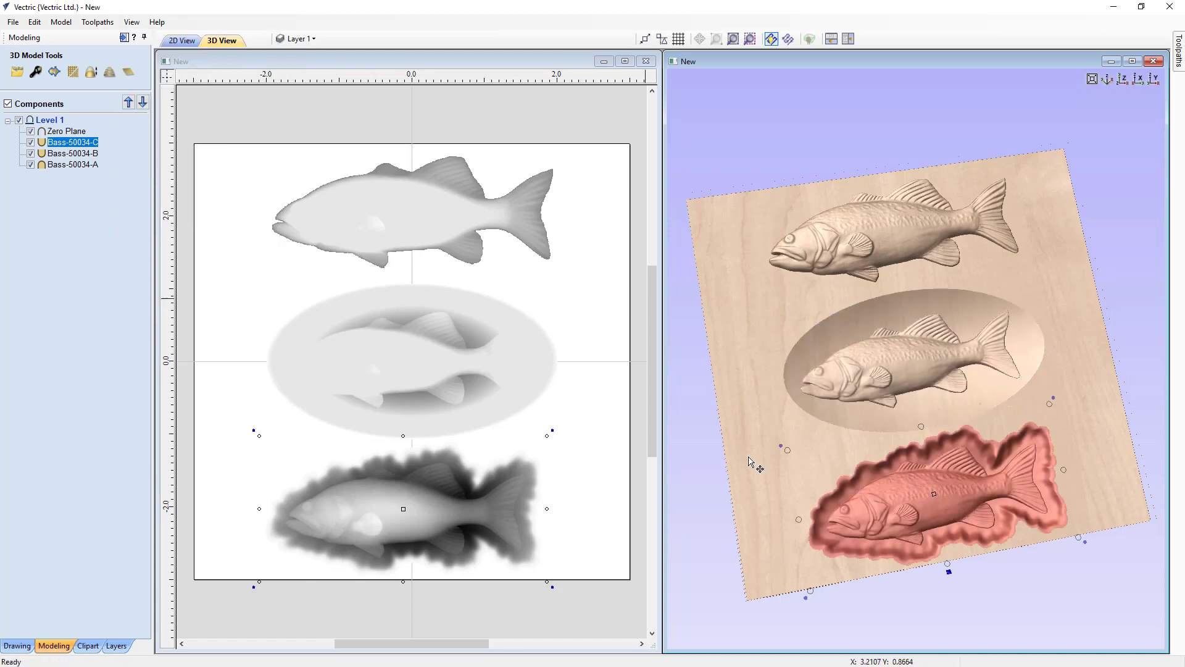
left_click(769, 517)
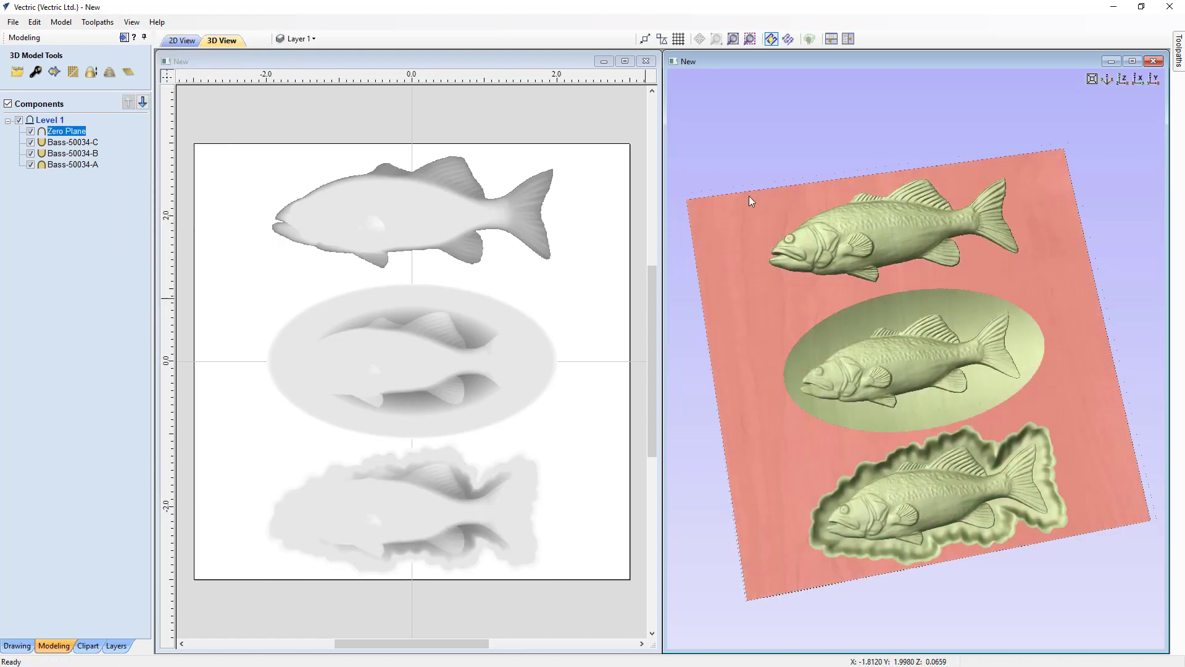
key("Escape")
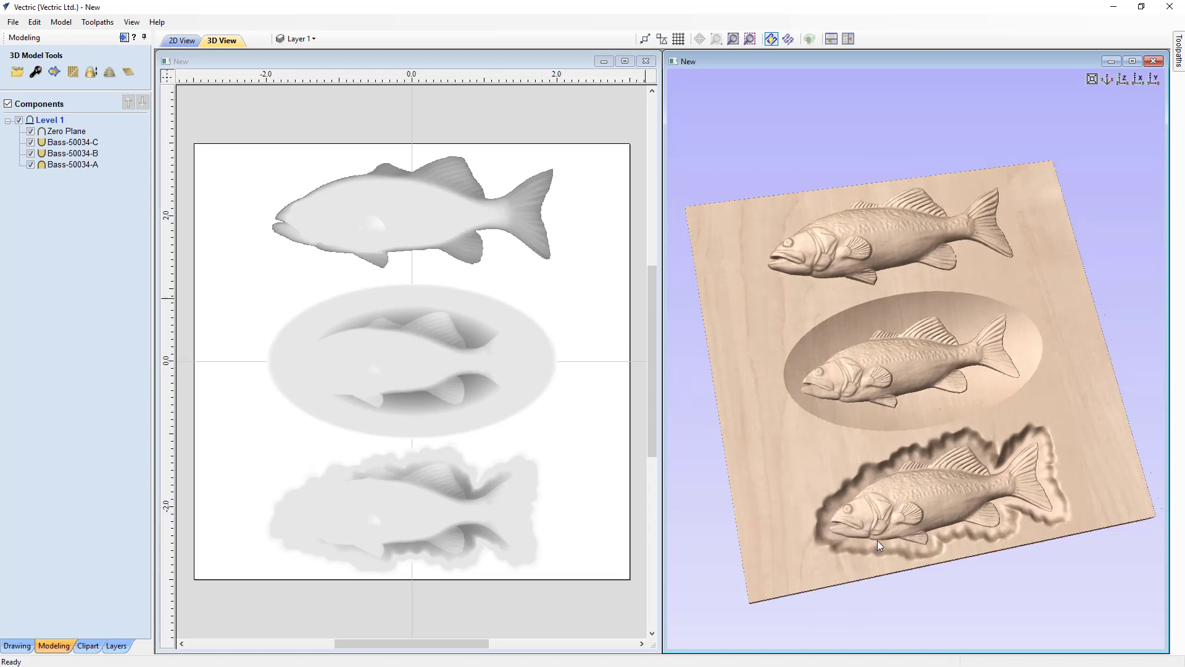
- Orbit the 3D view, then delete the Zero Plane and all three bass components
left_click_drag(879, 546, 889, 525)
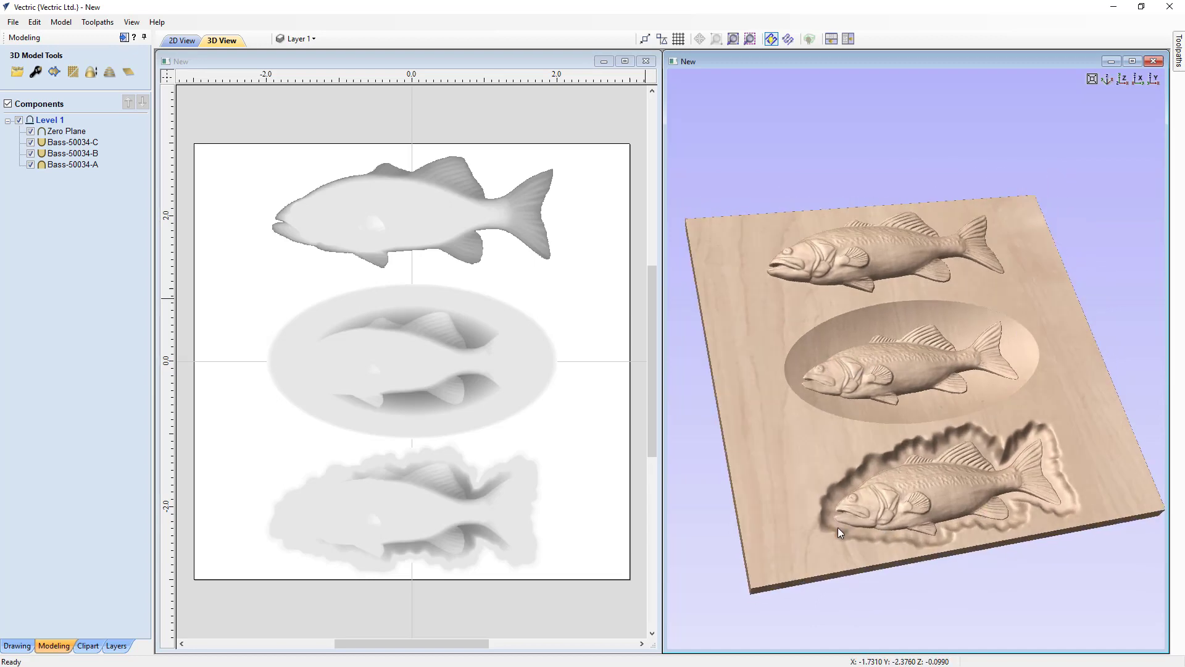
left_click_drag(942, 599, 910, 638)
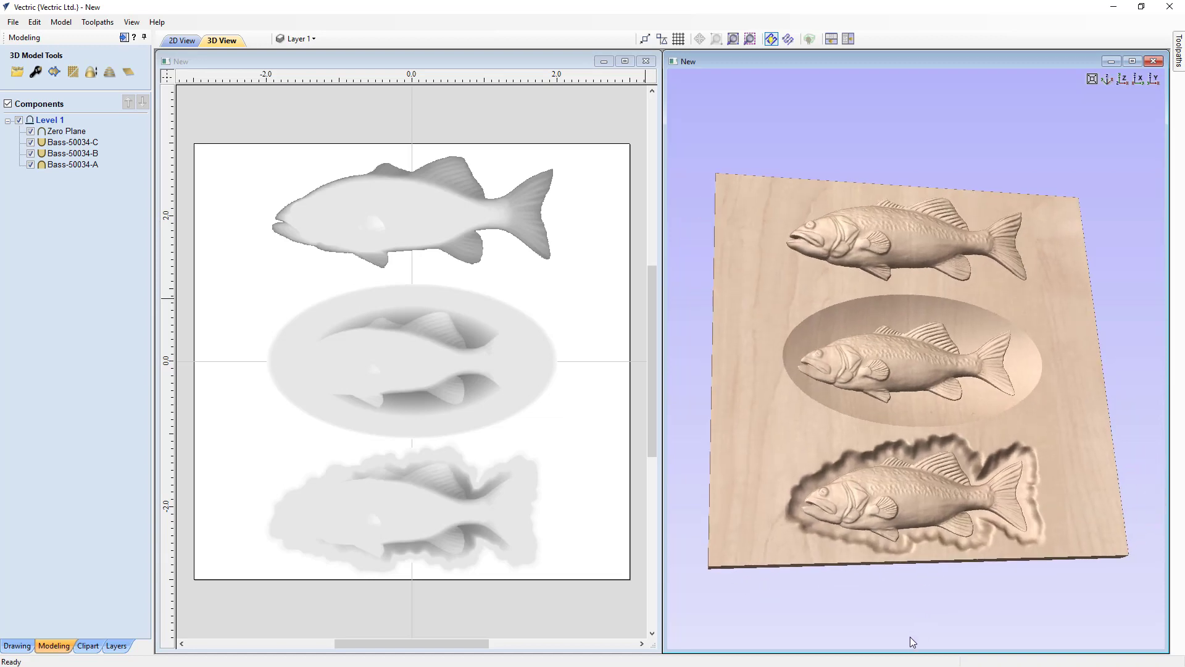
left_click(74, 131)
left_click(72, 165, "shift")
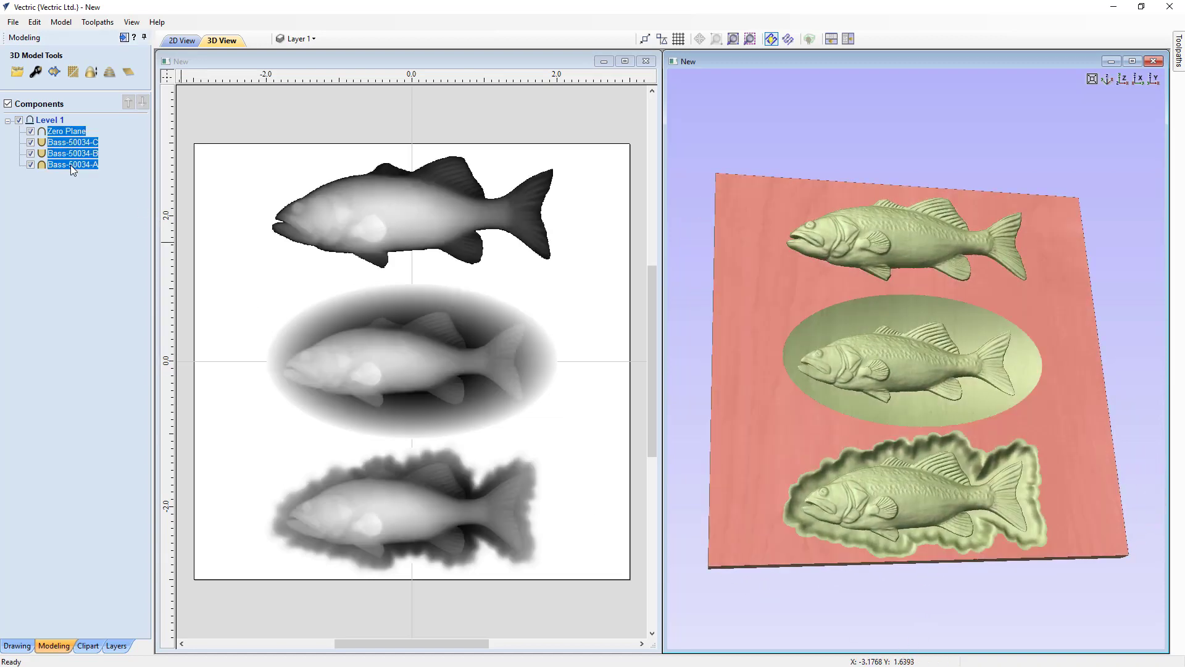
key("Delete")
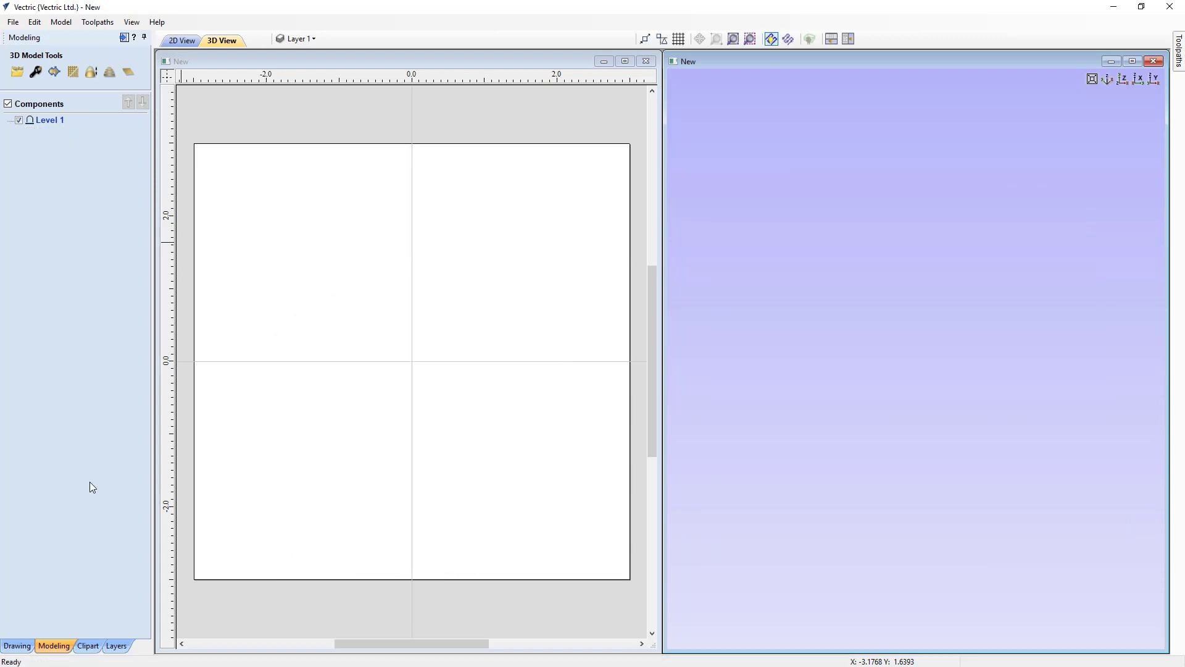
- Show the Weaves clipart, enable Draw Modeling Plane, and set the 3D view to top view
left_click(88, 646)
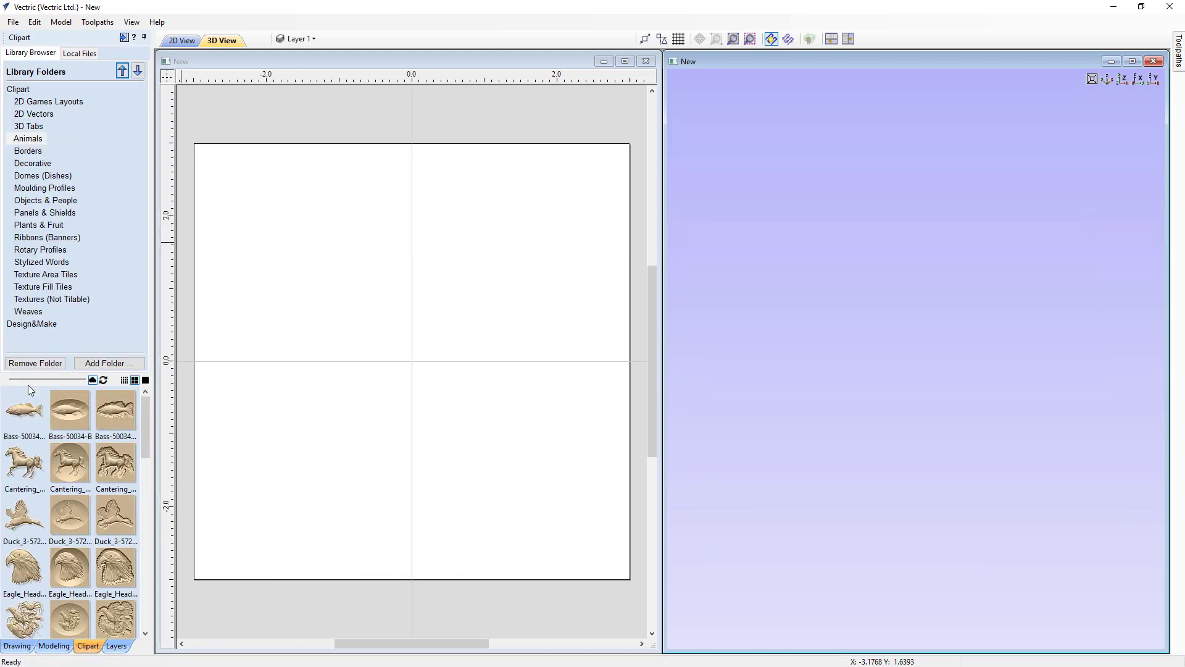
left_click(31, 312)
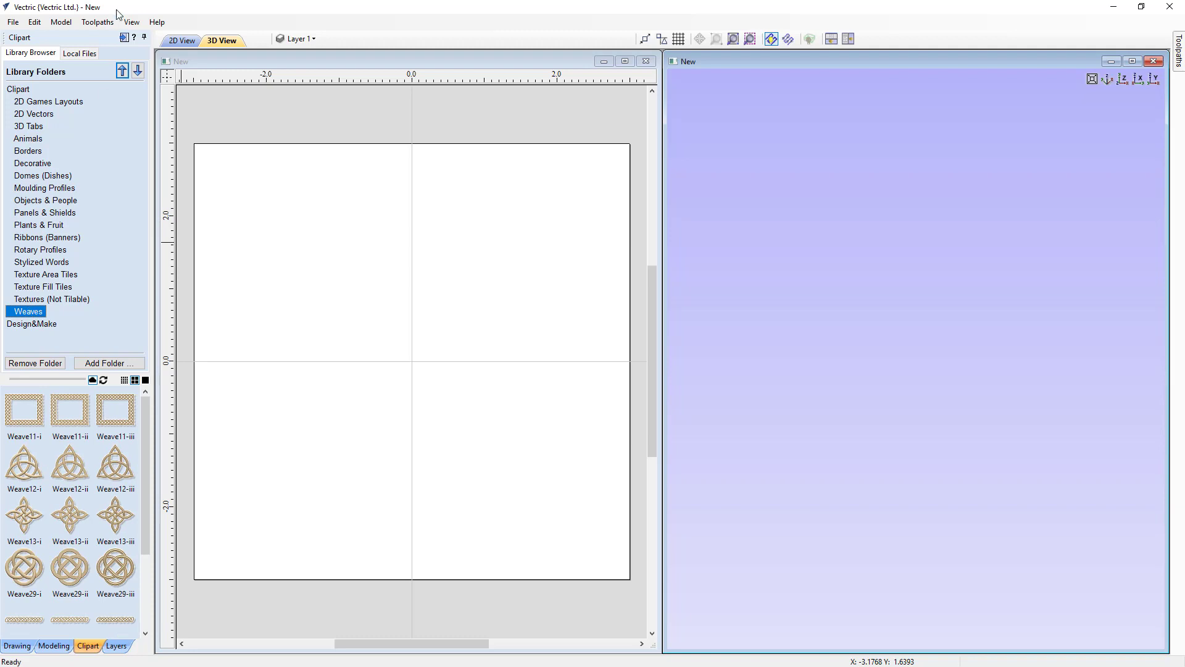
left_click(131, 22)
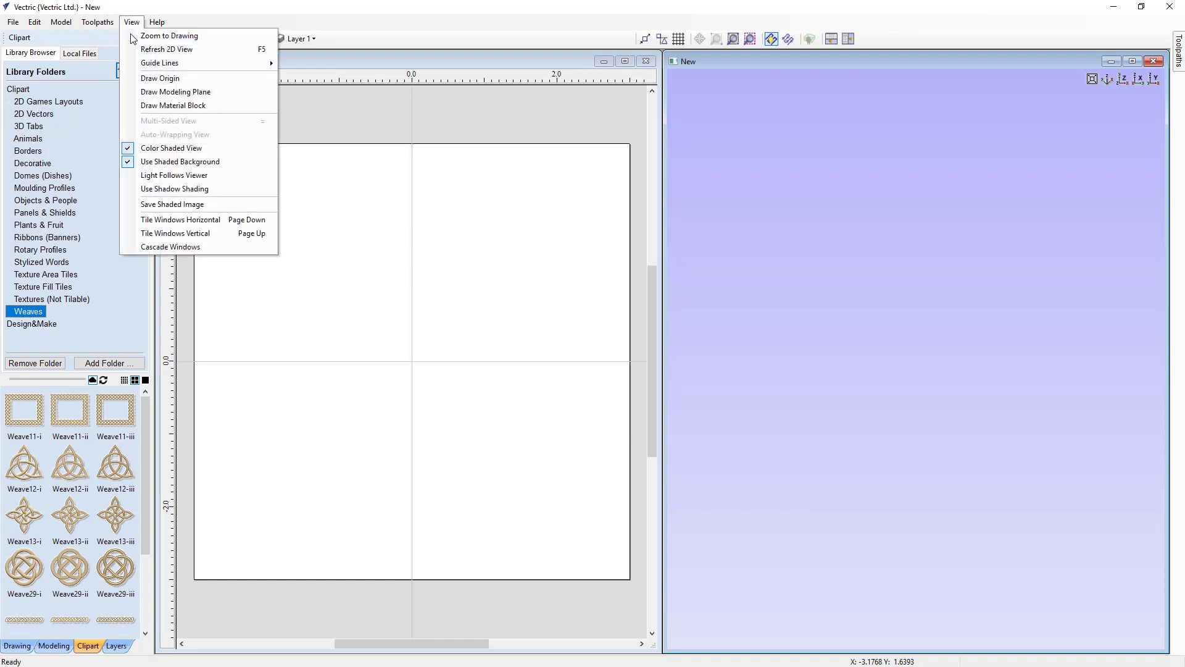
left_click(150, 91)
left_click(1125, 78)
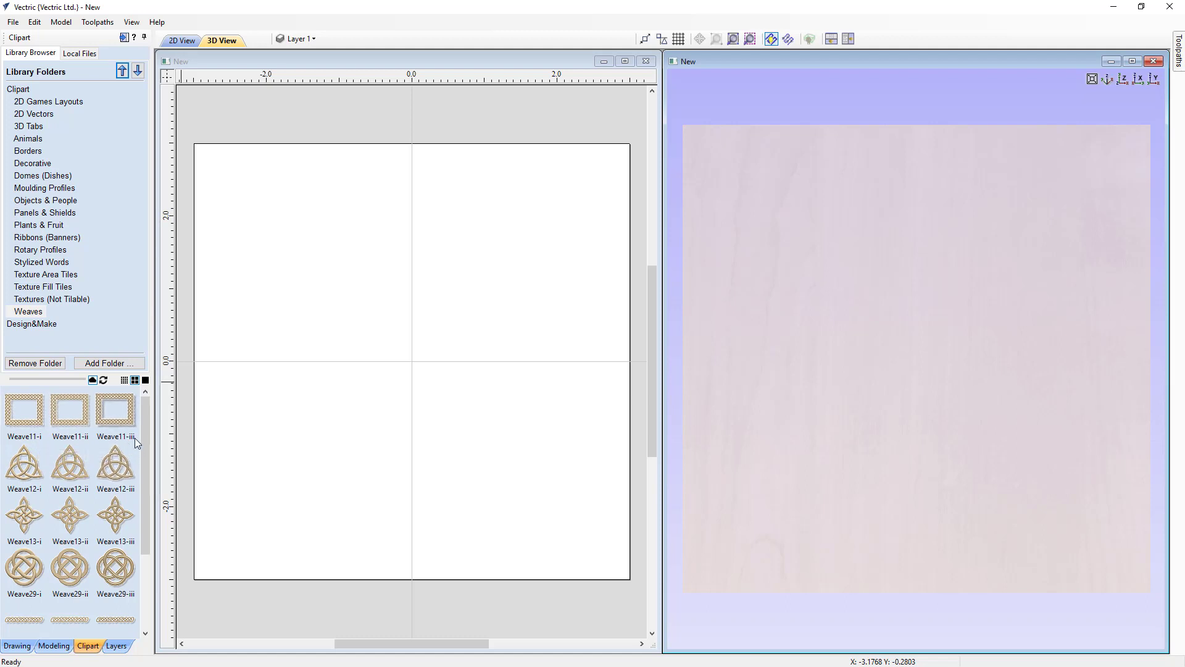
- Add the Weave12-i, -ii and -iii triquetras, shrinking and spreading them across the board
double_click(28, 480)
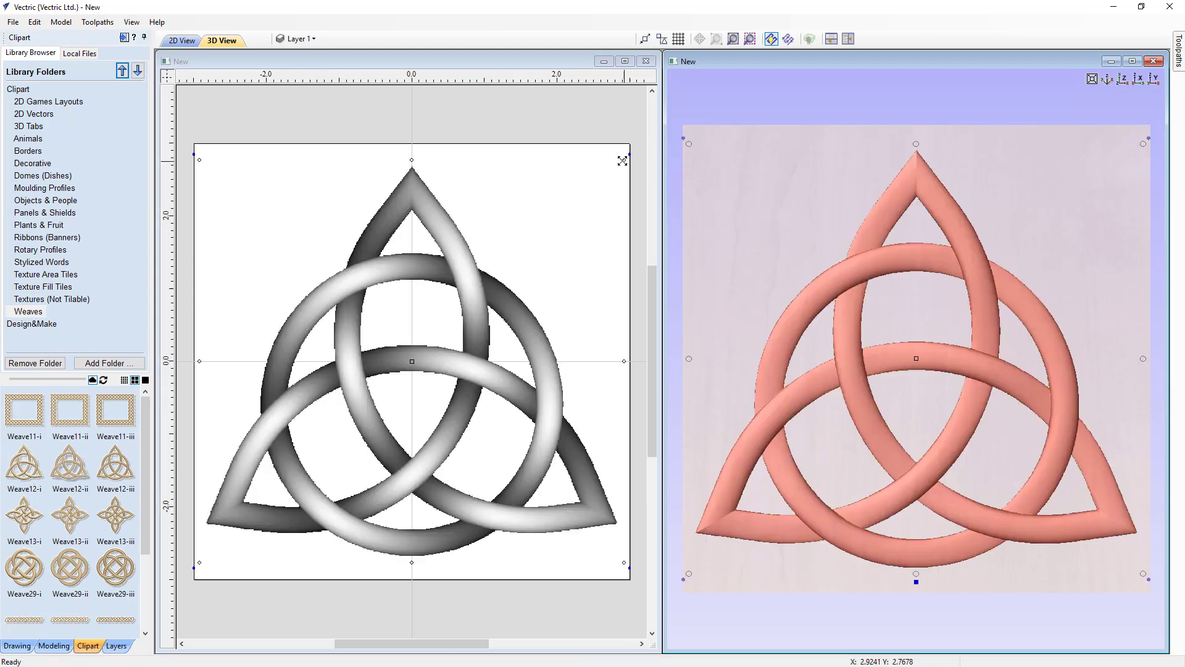
left_click_drag(624, 159, 412, 361)
left_click_drag(287, 442, 294, 226)
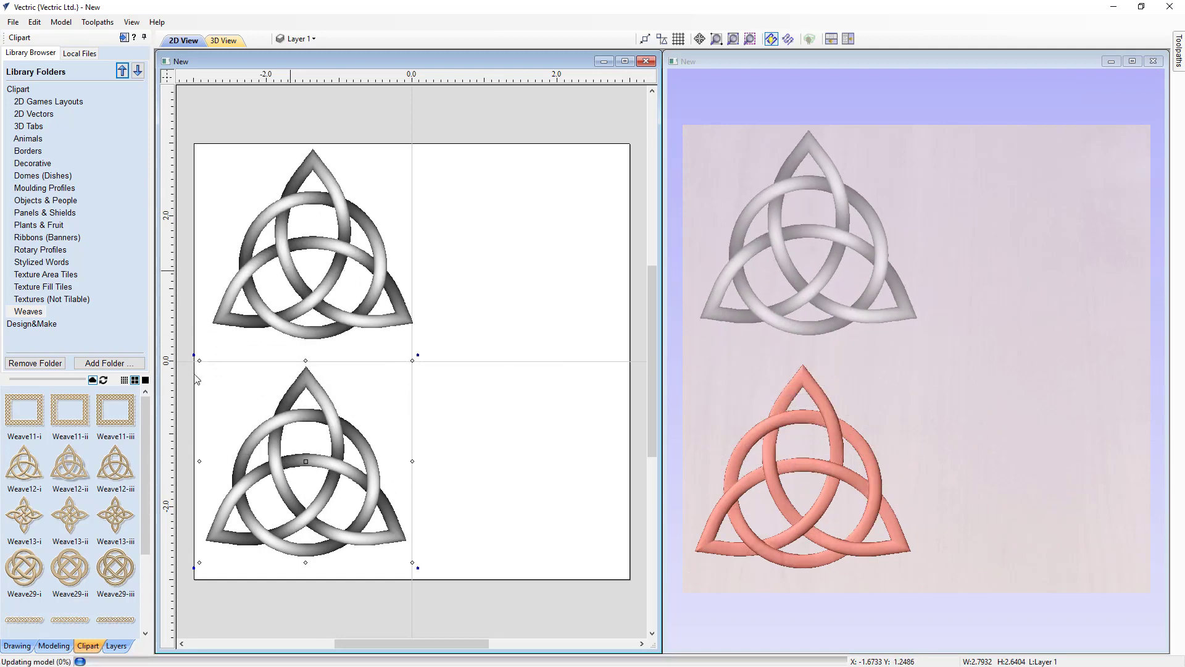
double_click(99, 473)
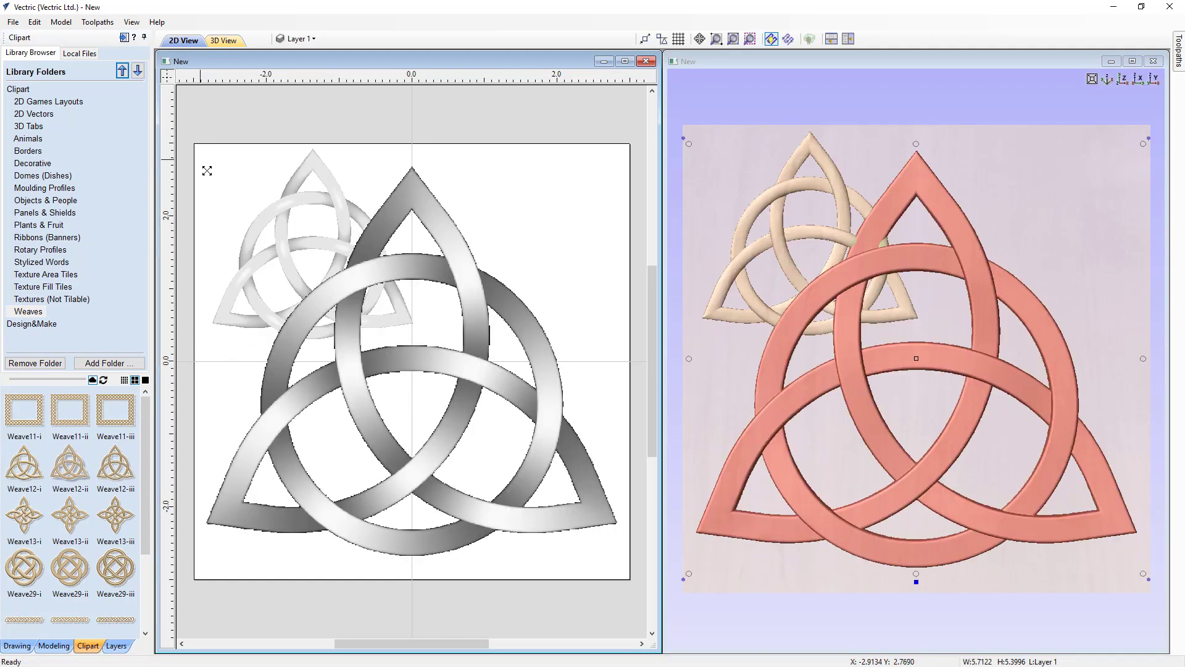
left_click_drag(199, 160, 376, 327)
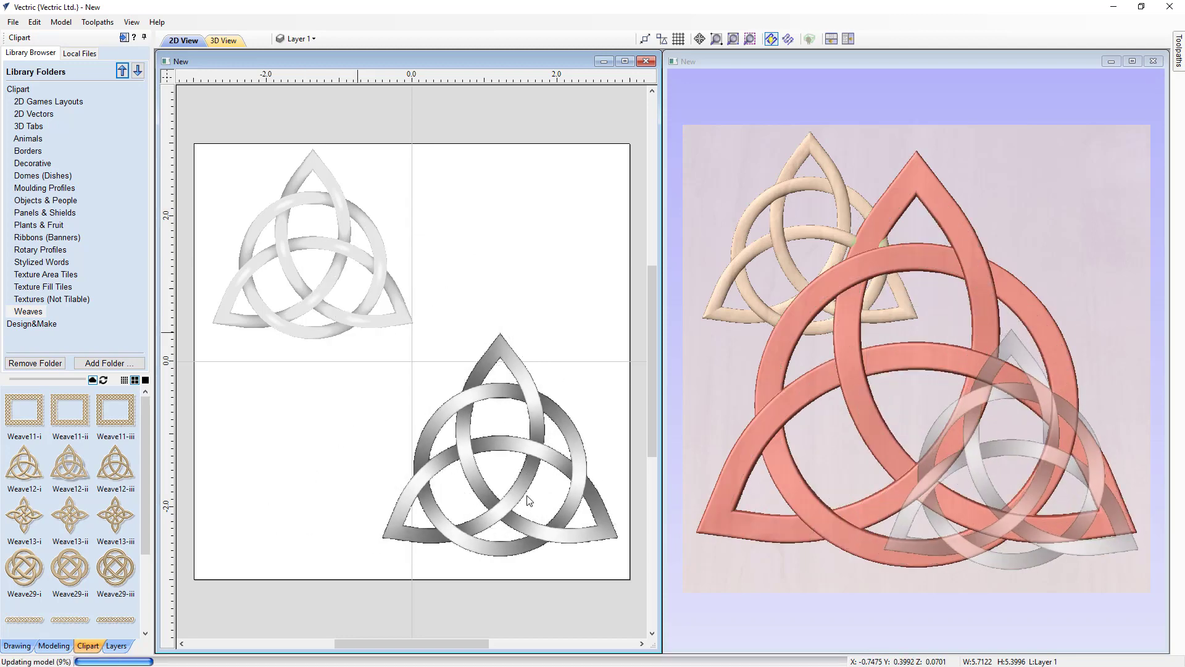
left_click_drag(520, 486, 526, 362)
left_click(235, 497)
double_click(116, 464)
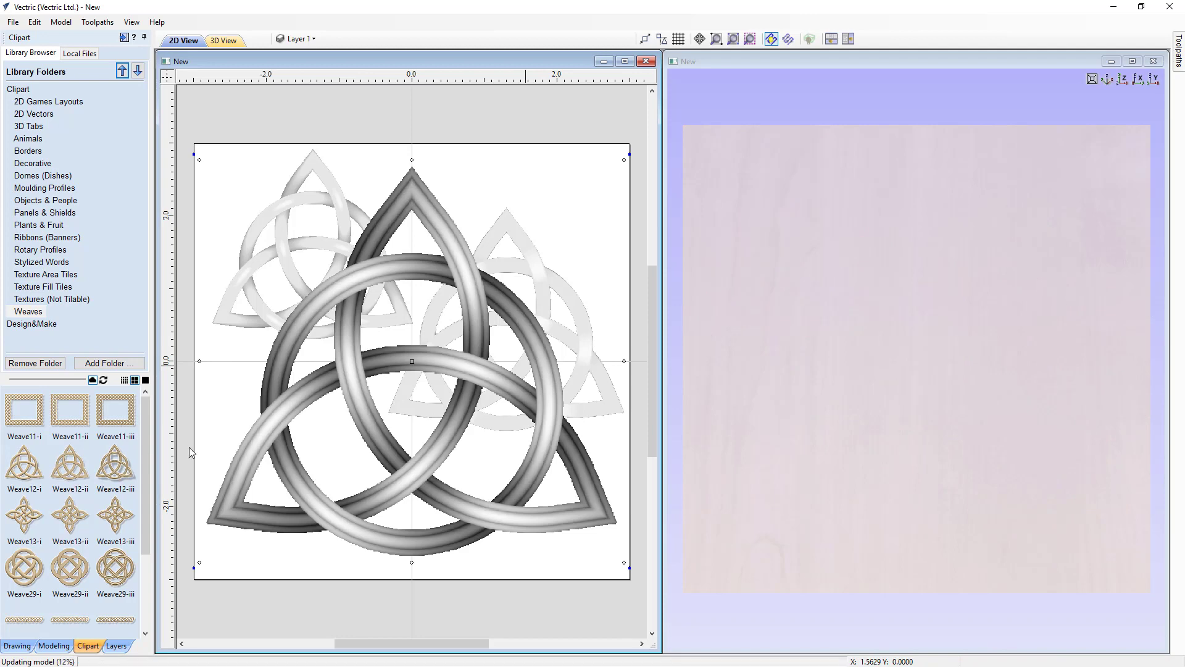
left_click_drag(624, 160, 471, 306)
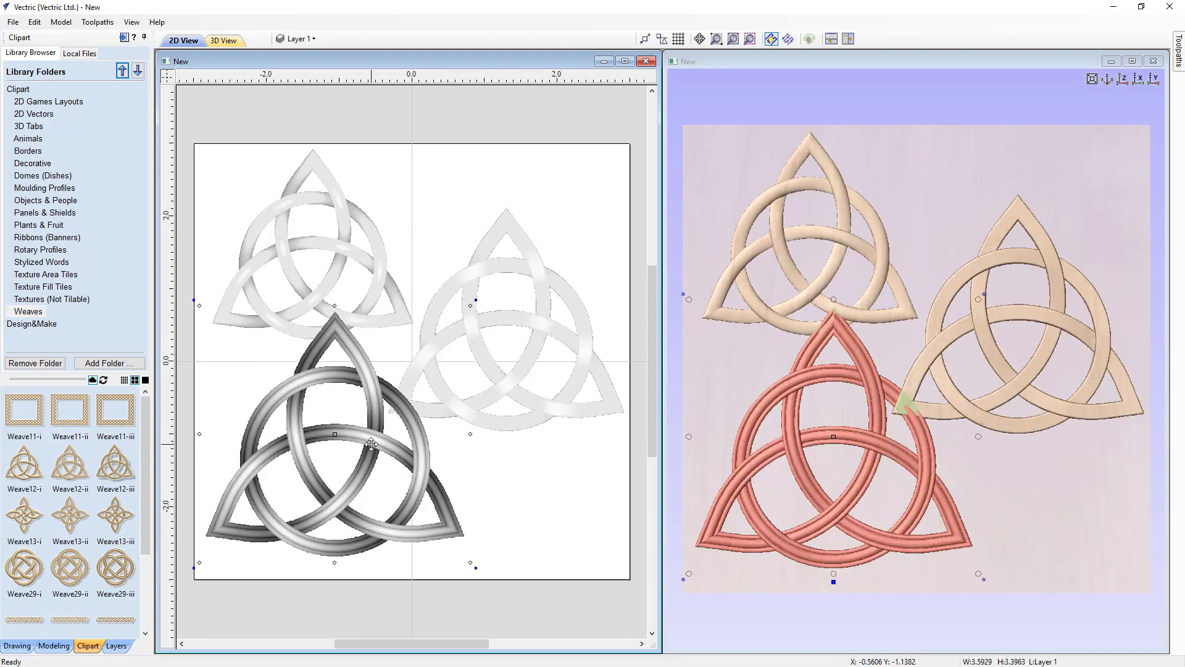
mouse_move(363, 456)
left_mouse_down()
mouse_move(343, 471)
mouse_move(361, 470)
left_mouse_up()
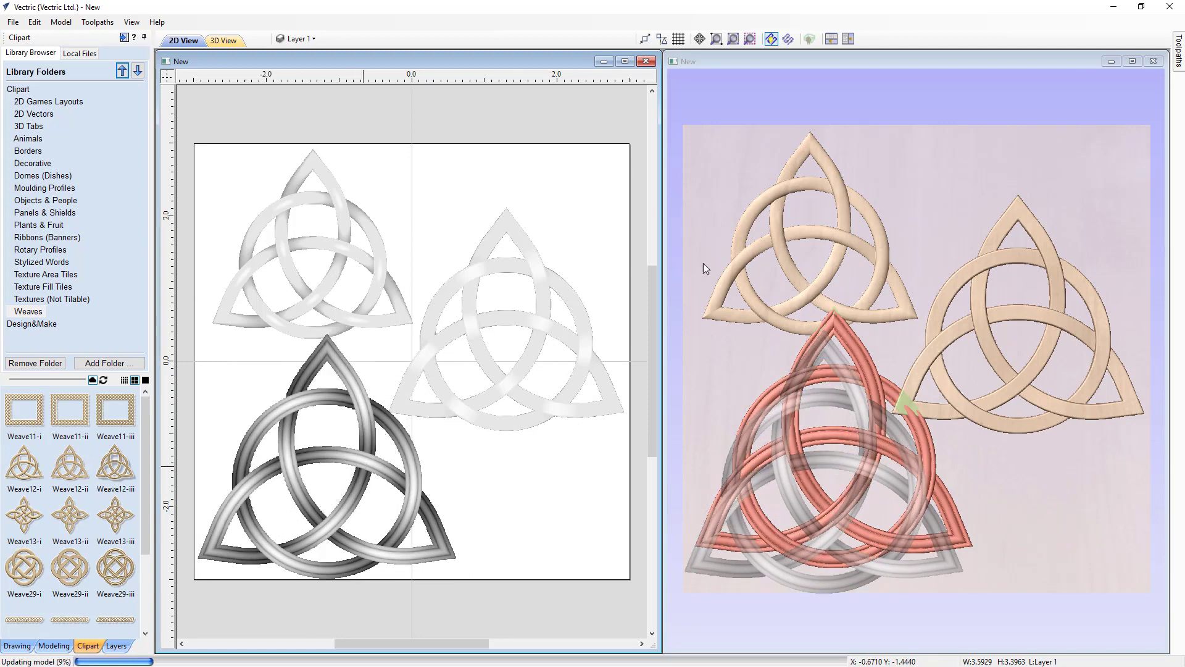